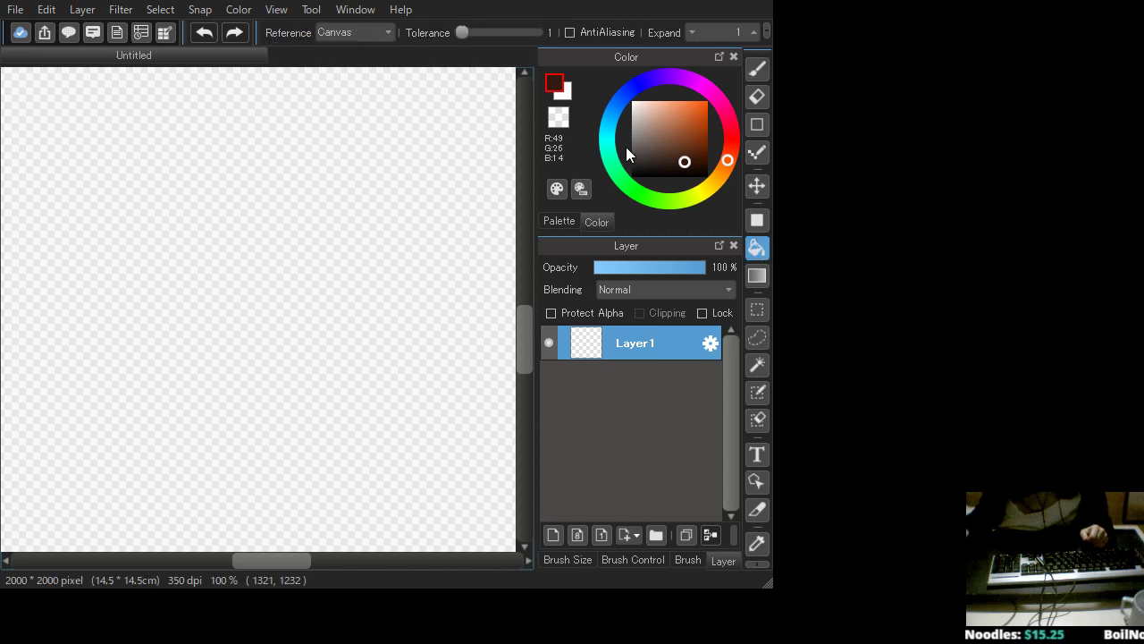
Fill the base layer with white and add a new empty layer above it
{"action": "left_click", "coordinate": [319, 142]}
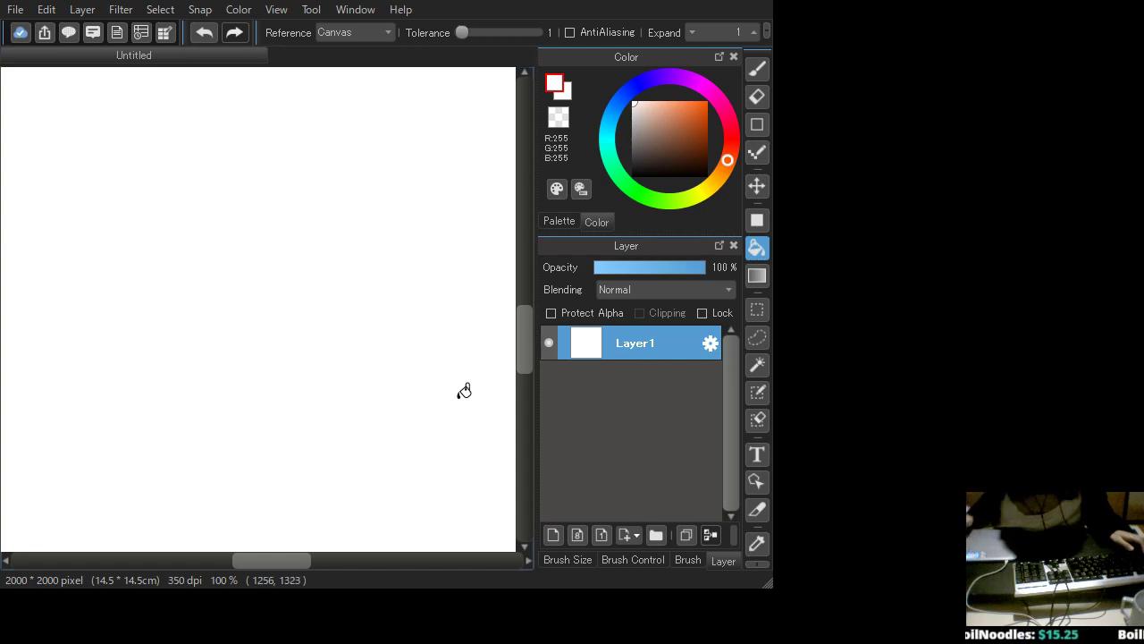
{"action": "left_click", "coordinate": [552, 534]}
Set up the Brush tool with a new brush size and a dark brown of RGB 76, 51, 39, undoing each test stroke
{"action": "left_click", "coordinate": [757, 68]}
{"action": "left_click", "coordinate": [679, 161]}
{"action": "mouse_move", "coordinate": [197, 245]}
{"action": "left_mouse_down"}
{"action": "mouse_move", "coordinate": [196, 271]}
{"action": "mouse_move", "coordinate": [370, 376]}
{"action": "left_mouse_up"}
{"action": "key", "text": "ctrl+z"}
{"action": "left_click", "coordinate": [575, 561]}
{"action": "left_click", "coordinate": [558, 329]}
{"action": "left_click", "coordinate": [723, 561]}
{"action": "mouse_move", "coordinate": [198, 256]}
{"action": "left_mouse_down"}
{"action": "mouse_move", "coordinate": [327, 310]}
{"action": "mouse_move", "coordinate": [405, 357]}
{"action": "left_mouse_up"}
{"action": "key", "text": "ctrl+z"}
{"action": "left_click", "coordinate": [669, 154]}
{"action": "mouse_move", "coordinate": [243, 223]}
{"action": "left_mouse_down"}
{"action": "mouse_move", "coordinate": [228, 248]}
{"action": "mouse_move", "coordinate": [376, 395]}
{"action": "mouse_move", "coordinate": [413, 398]}
{"action": "left_mouse_up"}
{"action": "key", "text": "ctrl+z"}
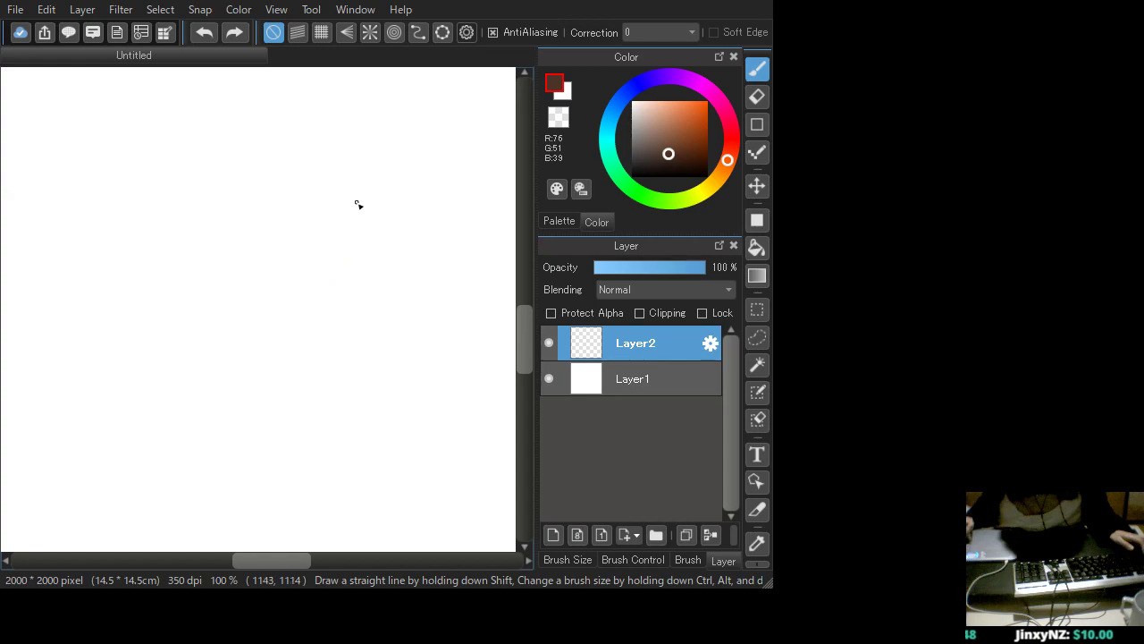
Hide the Color and Layer panels and sketch a small arc near the upper middle for the top of the head
{"action": "mouse_move", "coordinate": [357, 210]}
{"action": "left_mouse_down"}
{"action": "mouse_move", "coordinate": [385, 210]}
{"action": "mouse_move", "coordinate": [410, 286]}
{"action": "left_mouse_up"}
{"action": "key", "text": "ctrl+z"}
{"action": "key", "text": "Tab"}
{"action": "key", "text": "ctrl+z"}
{"action": "left_click_drag", "start_coordinate": [370, 214], "coordinate": [411, 219]}
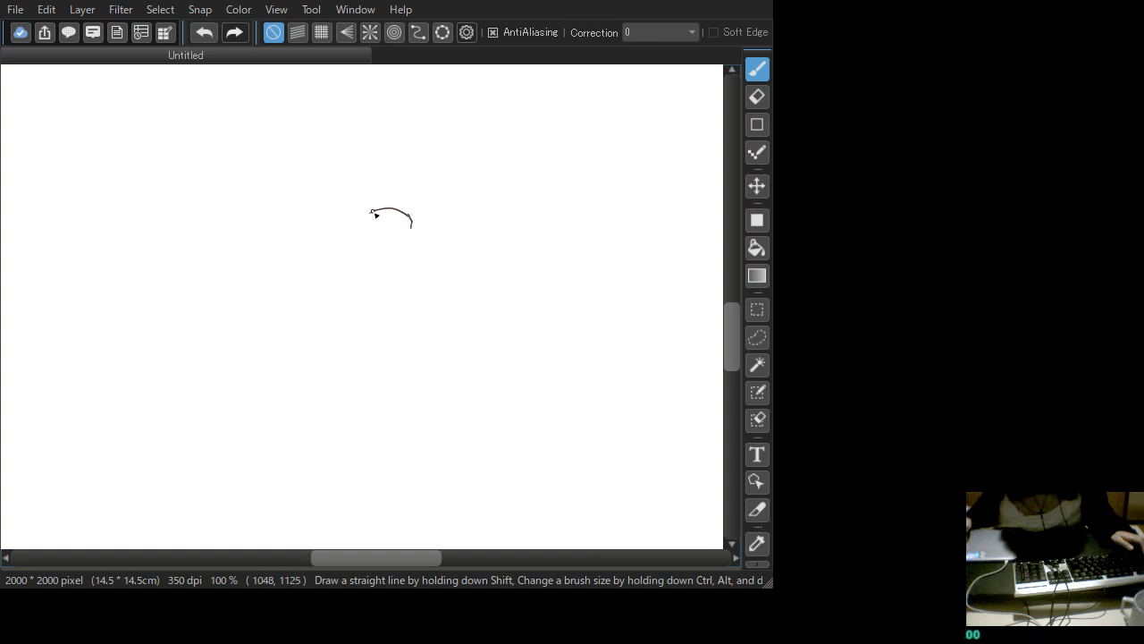
Sketch the curved back line left of the head, the hanging arm, and the curved lower edge of the shoulder shape
{"action": "mouse_move", "coordinate": [365, 223]}
{"action": "left_mouse_down"}
{"action": "mouse_move", "coordinate": [272, 238]}
{"action": "mouse_move", "coordinate": [305, 226]}
{"action": "mouse_move", "coordinate": [255, 255]}
{"action": "mouse_move", "coordinate": [263, 242]}
{"action": "mouse_move", "coordinate": [246, 264]}
{"action": "mouse_move", "coordinate": [261, 336]}
{"action": "left_mouse_up"}
{"action": "mouse_move", "coordinate": [286, 276]}
{"action": "left_mouse_down"}
{"action": "mouse_move", "coordinate": [284, 355]}
{"action": "mouse_move", "coordinate": [266, 351]}
{"action": "left_mouse_up"}
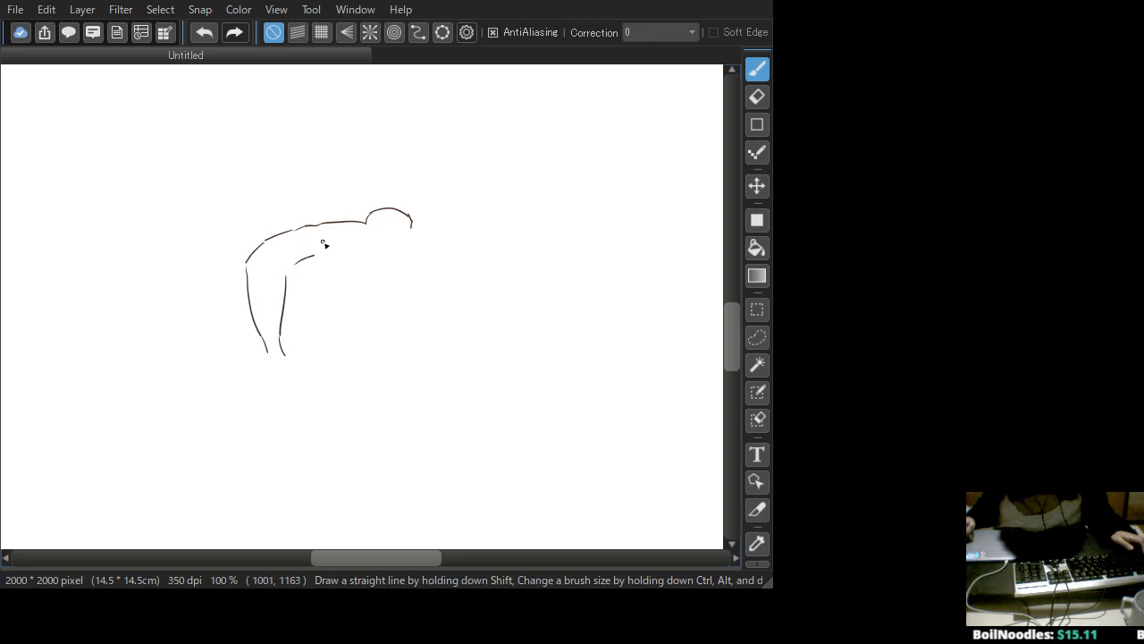
{"action": "mouse_move", "coordinate": [294, 231]}
{"action": "left_mouse_down"}
{"action": "mouse_move", "coordinate": [268, 245]}
{"action": "mouse_move", "coordinate": [349, 280]}
{"action": "left_mouse_up"}
{"action": "key", "text": "ctrl+z"}
{"action": "left_click_drag", "start_coordinate": [274, 251], "coordinate": [344, 290]}
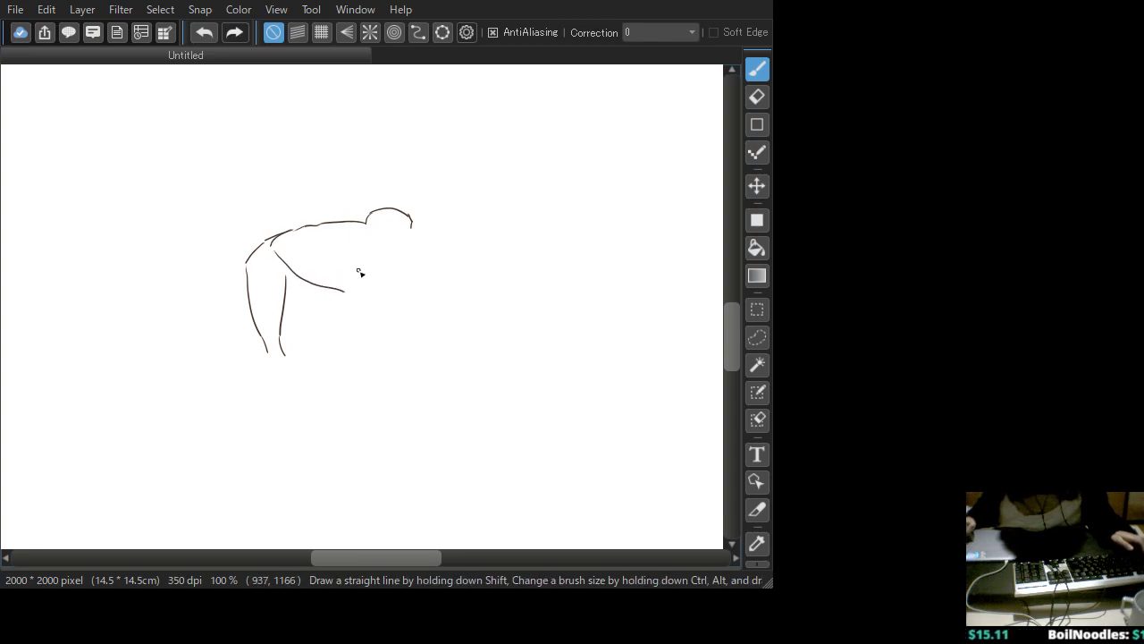
Close the shoulder shape with a notched edge beside the head, and save the drawing as 20181220_zed.mdp
{"action": "left_click_drag", "start_coordinate": [353, 224], "coordinate": [355, 294]}
{"action": "key", "text": "ctrl+z"}
{"action": "mouse_move", "coordinate": [353, 226]}
{"action": "left_mouse_down"}
{"action": "mouse_move", "coordinate": [363, 250]}
{"action": "mouse_move", "coordinate": [349, 293]}
{"action": "mouse_move", "coordinate": [359, 287]}
{"action": "left_mouse_up"}
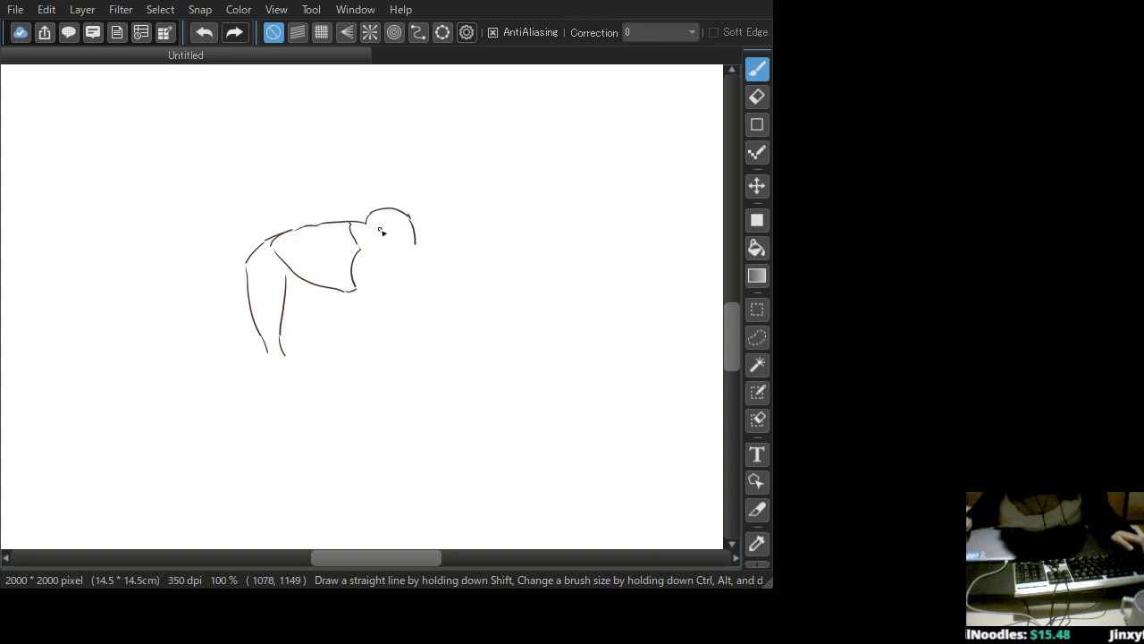
{"action": "left_click_drag", "start_coordinate": [411, 217], "coordinate": [413, 238]}
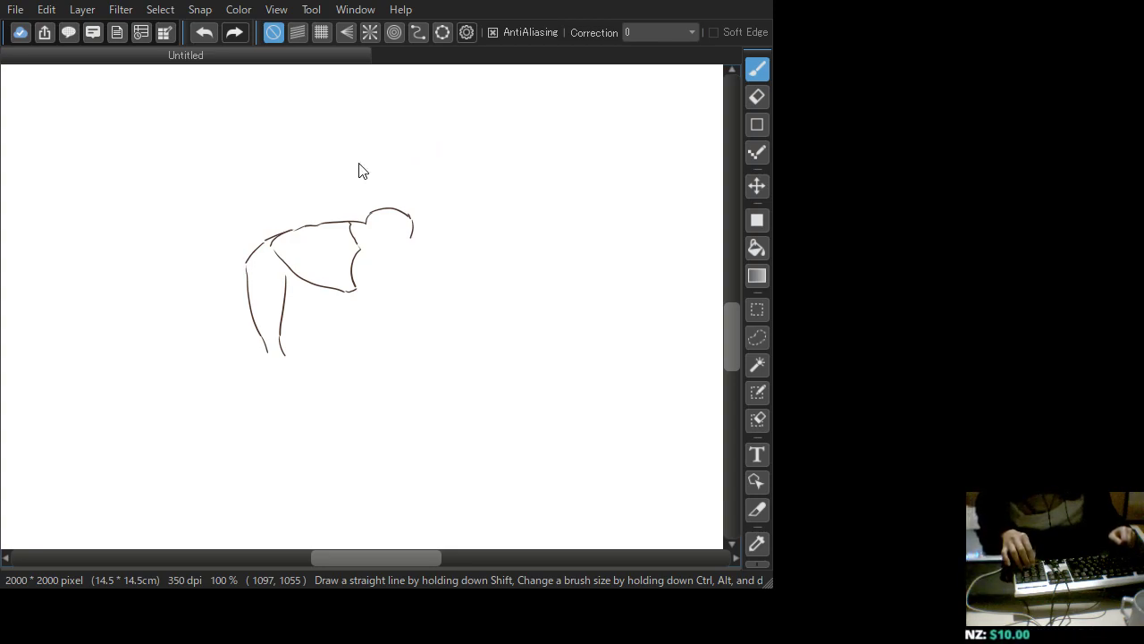
{"action": "key", "text": "ctrl+s"}
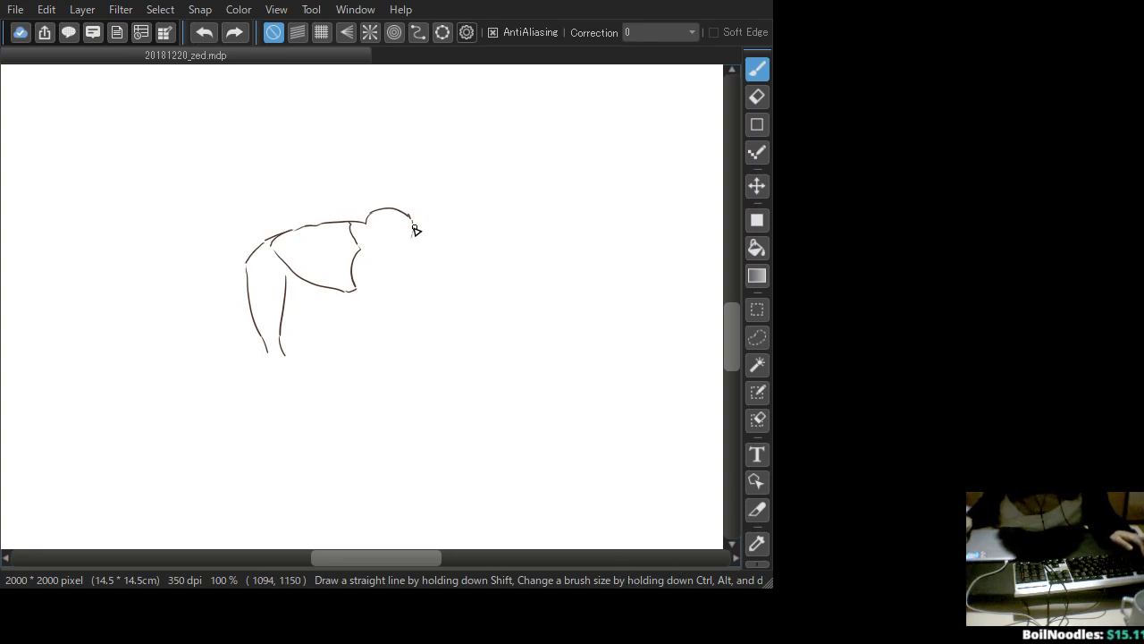
Redraw the head as an oval with a pointed chin farther right, extending the back line towards it
{"action": "left_click_drag", "start_coordinate": [412, 219], "coordinate": [411, 253]}
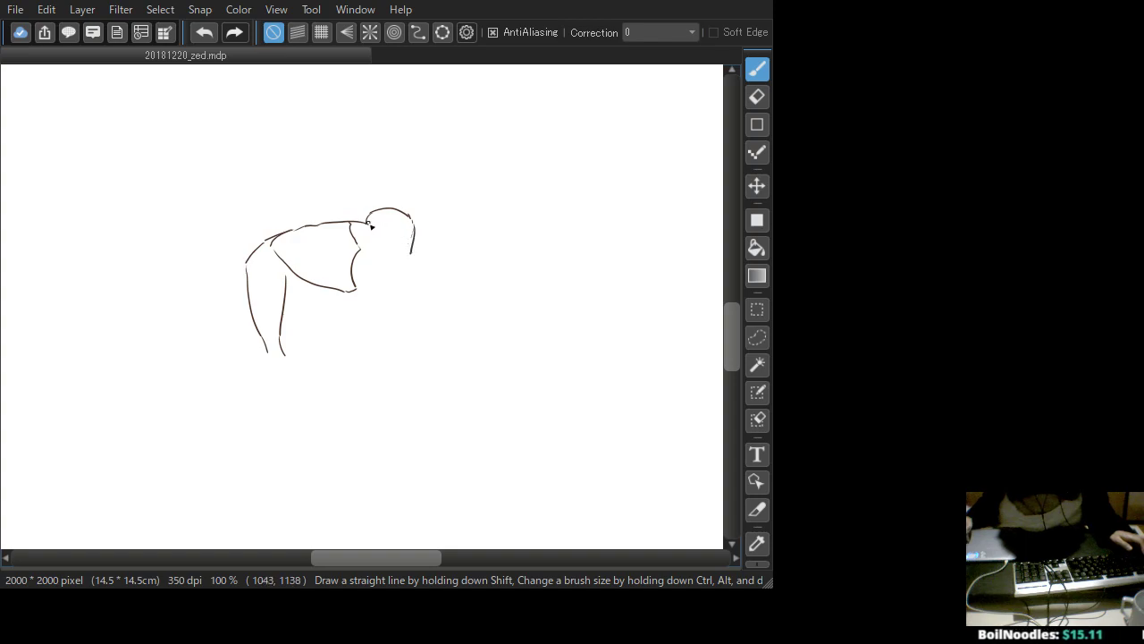
{"action": "key", "text": "ctrl+z"}
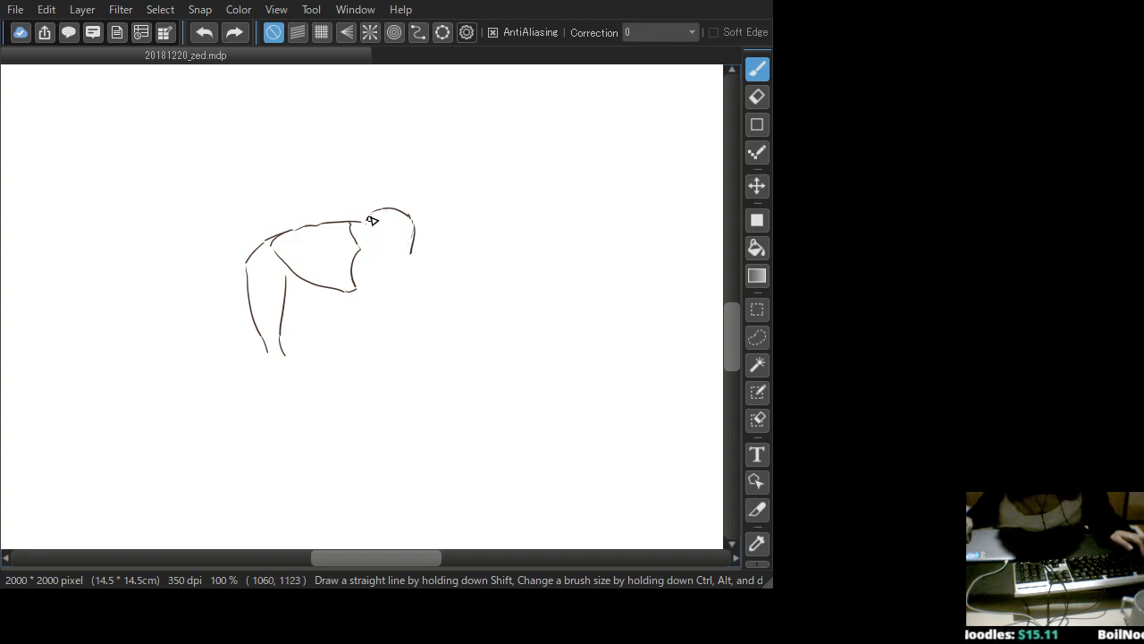
{"action": "left_click_drag", "start_coordinate": [421, 223], "coordinate": [415, 261]}
{"action": "mouse_move", "coordinate": [361, 220]}
{"action": "left_mouse_down"}
{"action": "mouse_move", "coordinate": [394, 228]}
{"action": "mouse_move", "coordinate": [394, 218]}
{"action": "mouse_move", "coordinate": [365, 222]}
{"action": "mouse_move", "coordinate": [401, 236]}
{"action": "mouse_move", "coordinate": [410, 213]}
{"action": "mouse_move", "coordinate": [446, 216]}
{"action": "mouse_move", "coordinate": [445, 279]}
{"action": "left_mouse_up"}
{"action": "key", "text": "ctrl+z"}
{"action": "left_click_drag", "start_coordinate": [400, 234], "coordinate": [420, 267]}
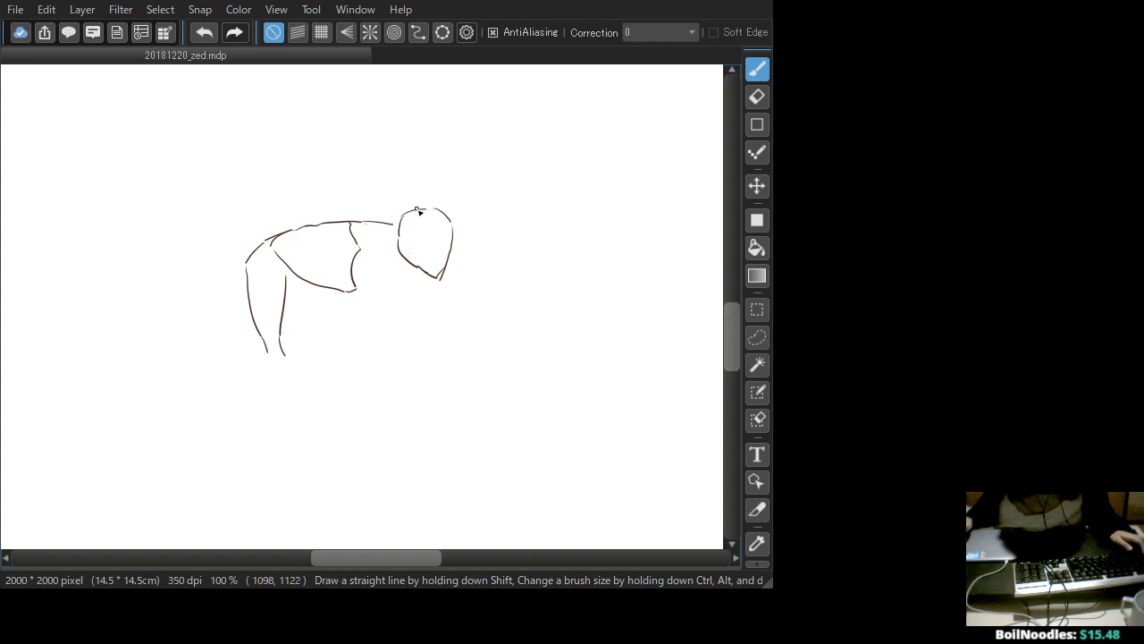
{"action": "mouse_move", "coordinate": [416, 205]}
{"action": "left_mouse_down"}
{"action": "mouse_move", "coordinate": [377, 178]}
{"action": "mouse_move", "coordinate": [376, 211]}
{"action": "mouse_move", "coordinate": [400, 216]}
{"action": "left_mouse_up"}
Sketch the thin pointed shape extending right from the head, and outline the upper edge of the long shape above the back
{"action": "mouse_move", "coordinate": [476, 228]}
{"action": "left_mouse_down"}
{"action": "mouse_move", "coordinate": [501, 238]}
{"action": "mouse_move", "coordinate": [456, 222]}
{"action": "mouse_move", "coordinate": [509, 239]}
{"action": "mouse_move", "coordinate": [488, 238]}
{"action": "mouse_move", "coordinate": [510, 240]}
{"action": "mouse_move", "coordinate": [499, 247]}
{"action": "left_mouse_up"}
{"action": "key", "text": "ctrl+z"}
{"action": "mouse_move", "coordinate": [291, 217]}
{"action": "left_mouse_down"}
{"action": "mouse_move", "coordinate": [333, 212]}
{"action": "mouse_move", "coordinate": [309, 225]}
{"action": "mouse_move", "coordinate": [352, 210]}
{"action": "mouse_move", "coordinate": [290, 189]}
{"action": "mouse_move", "coordinate": [210, 217]}
{"action": "left_mouse_up"}
{"action": "key", "text": "ctrl+z"}
{"action": "key", "text": "ctrl+z"}
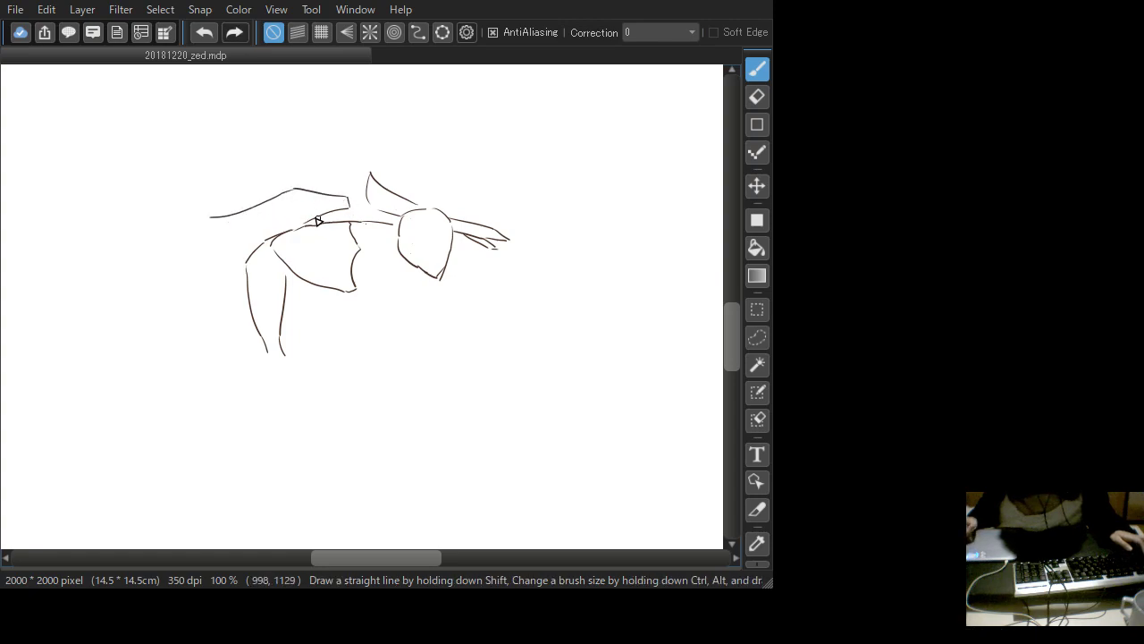
Close the long tapered shape above the back with a lower edge and pointed left tip, and add short spurs to it
{"action": "left_click_drag", "start_coordinate": [351, 209], "coordinate": [220, 241]}
{"action": "key", "text": "ctrl+z"}
{"action": "left_click_drag", "start_coordinate": [300, 216], "coordinate": [216, 230]}
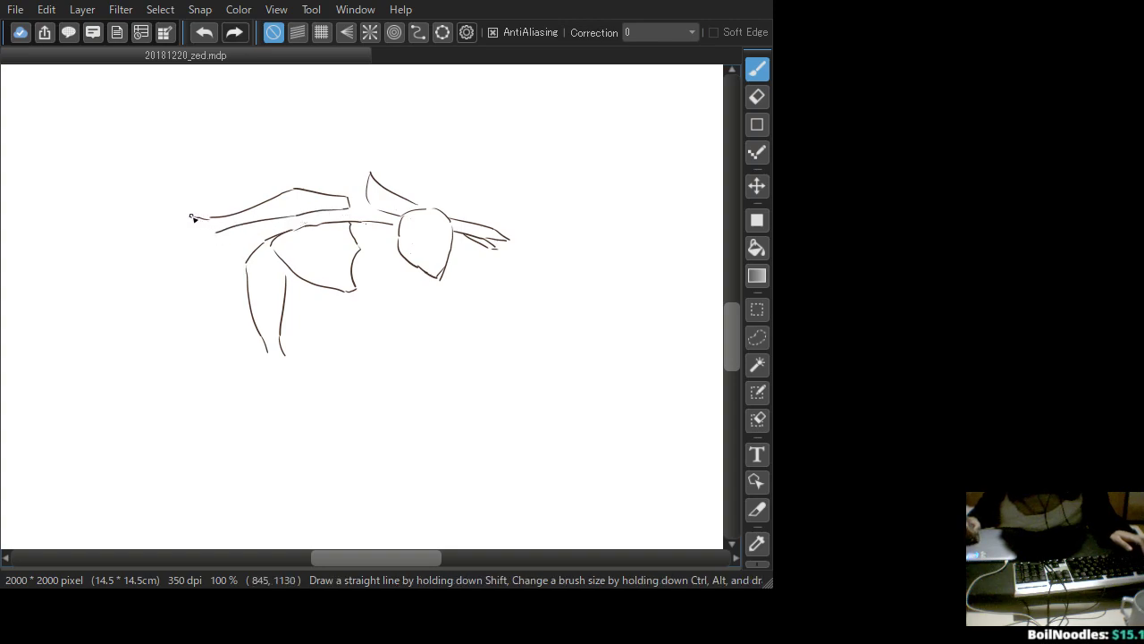
{"action": "left_click_drag", "start_coordinate": [186, 221], "coordinate": [219, 233]}
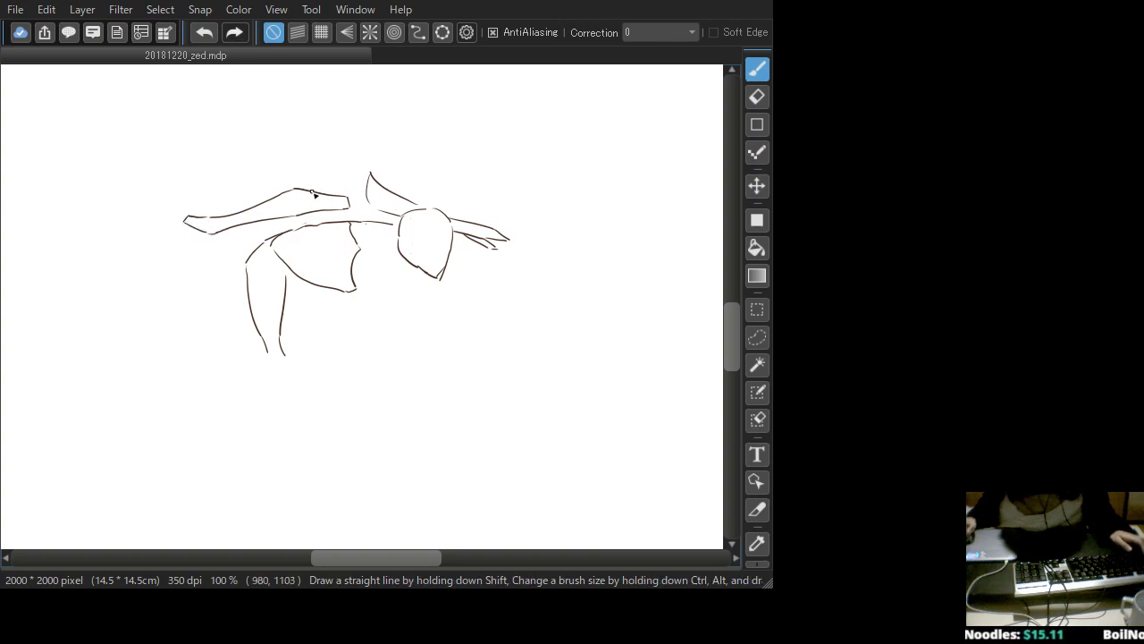
{"action": "left_click_drag", "start_coordinate": [317, 189], "coordinate": [345, 179]}
{"action": "left_click_drag", "start_coordinate": [300, 218], "coordinate": [258, 228]}
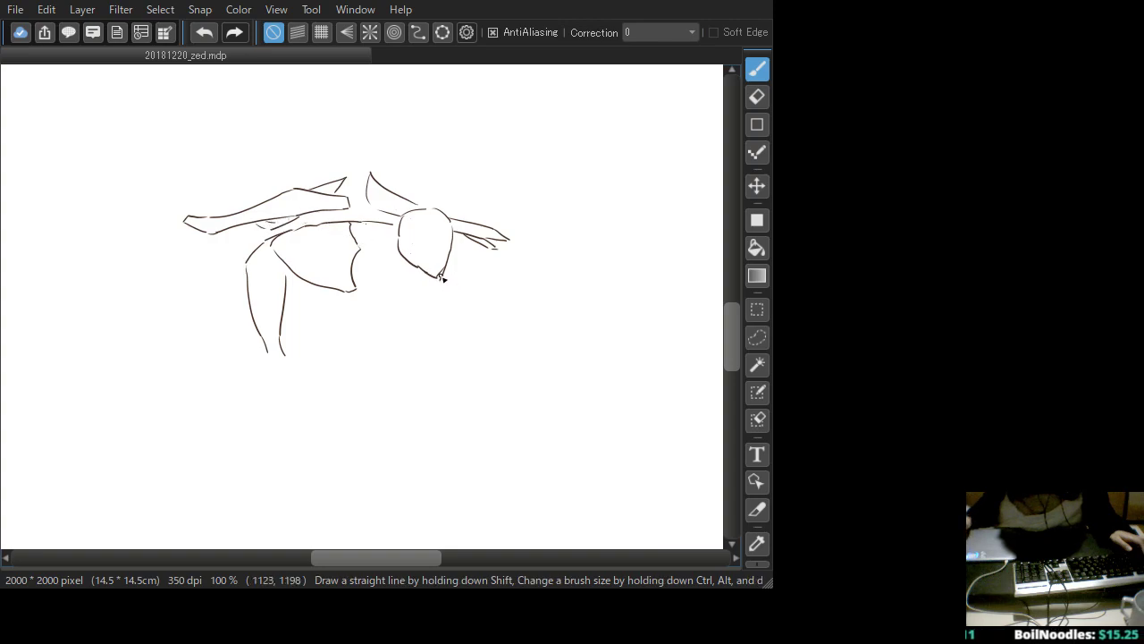
Sketch the chest below the head with curved side and centre lines that taper down and left to a narrow tip
{"action": "mouse_move", "coordinate": [451, 261]}
{"action": "left_mouse_down"}
{"action": "mouse_move", "coordinate": [447, 298]}
{"action": "mouse_move", "coordinate": [400, 333]}
{"action": "left_mouse_up"}
{"action": "key", "text": "ctrl+z"}
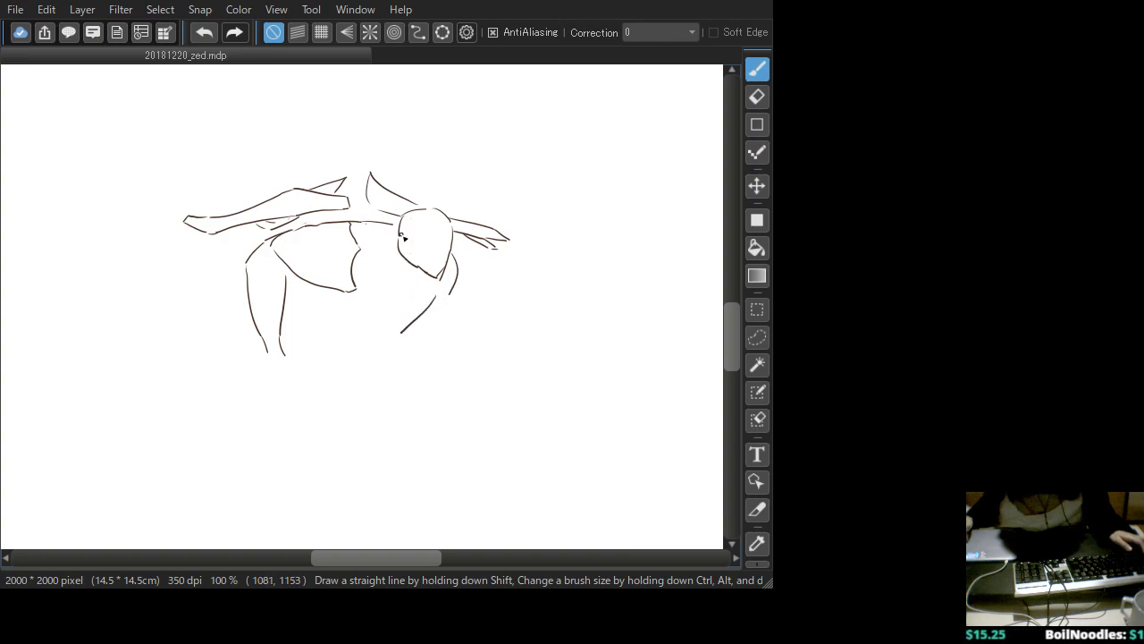
{"action": "left_click_drag", "start_coordinate": [407, 243], "coordinate": [369, 286]}
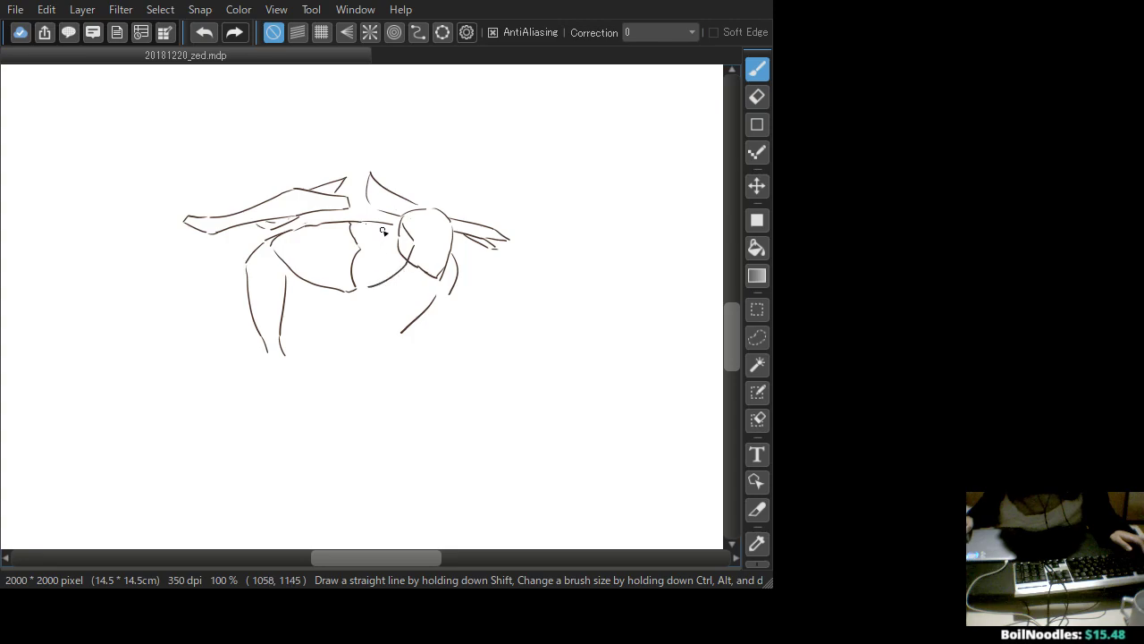
{"action": "mouse_move", "coordinate": [368, 227]}
{"action": "left_mouse_down"}
{"action": "mouse_move", "coordinate": [367, 266]}
{"action": "mouse_move", "coordinate": [395, 315]}
{"action": "left_mouse_up"}
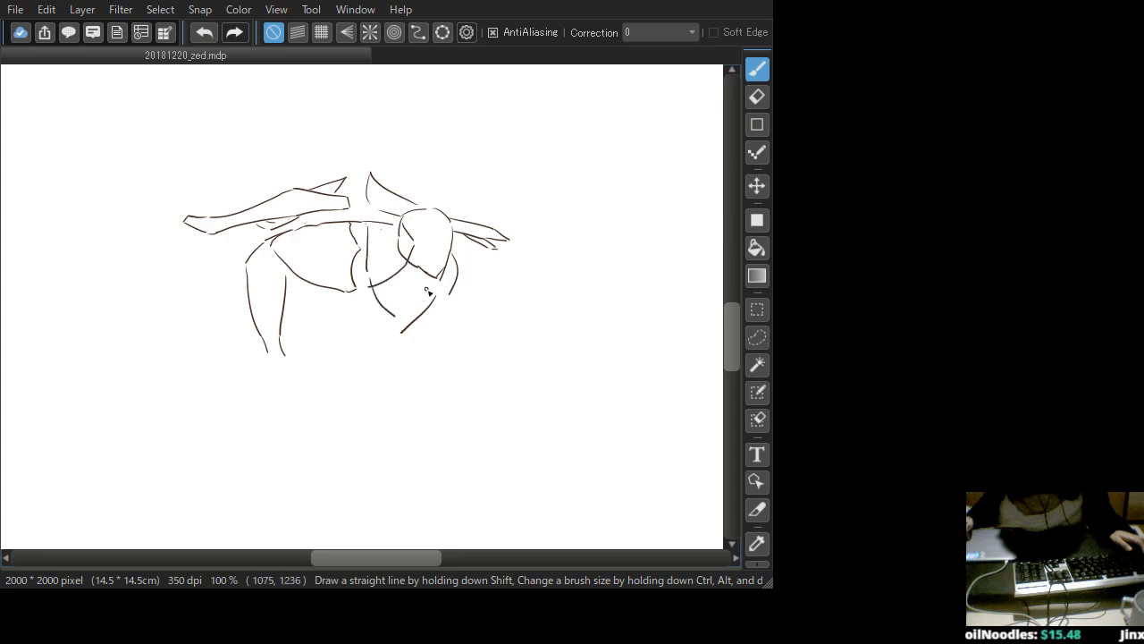
{"action": "mouse_move", "coordinate": [430, 278]}
{"action": "left_mouse_down"}
{"action": "mouse_move", "coordinate": [394, 318]}
{"action": "mouse_move", "coordinate": [399, 334]}
{"action": "mouse_move", "coordinate": [358, 357]}
{"action": "left_mouse_up"}
{"action": "left_click_drag", "start_coordinate": [393, 322], "coordinate": [354, 354]}
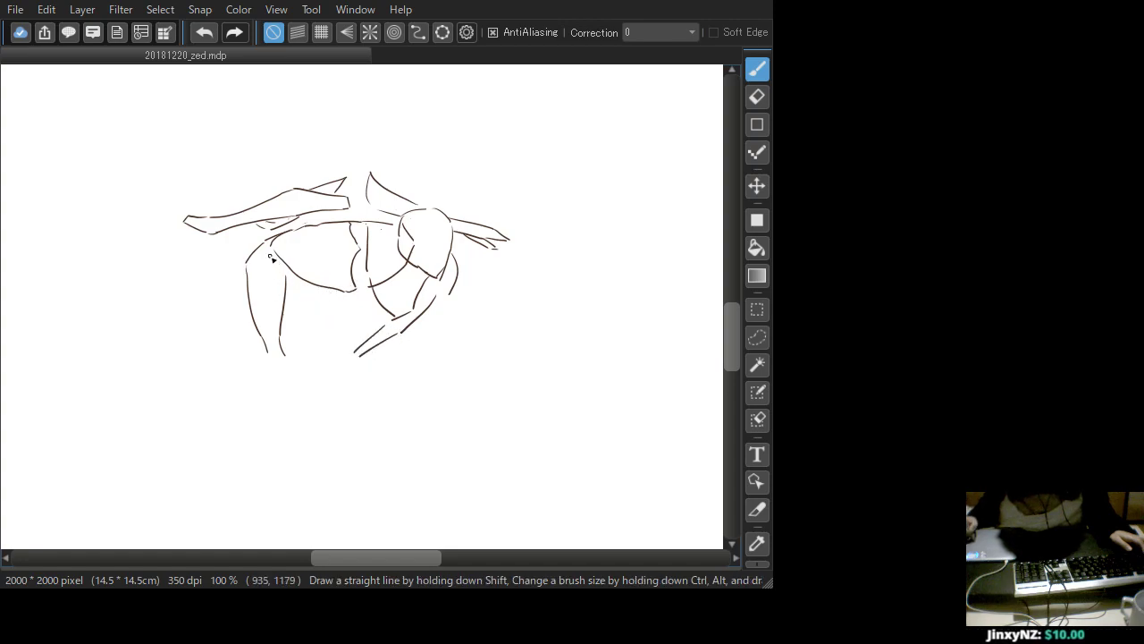
Double the lower edge of the shoulder shape, and redraw the hanging arm below it with a longer forearm slanting left
{"action": "mouse_move", "coordinate": [270, 241]}
{"action": "left_mouse_down"}
{"action": "mouse_move", "coordinate": [263, 265]}
{"action": "mouse_move", "coordinate": [342, 299]}
{"action": "left_mouse_up"}
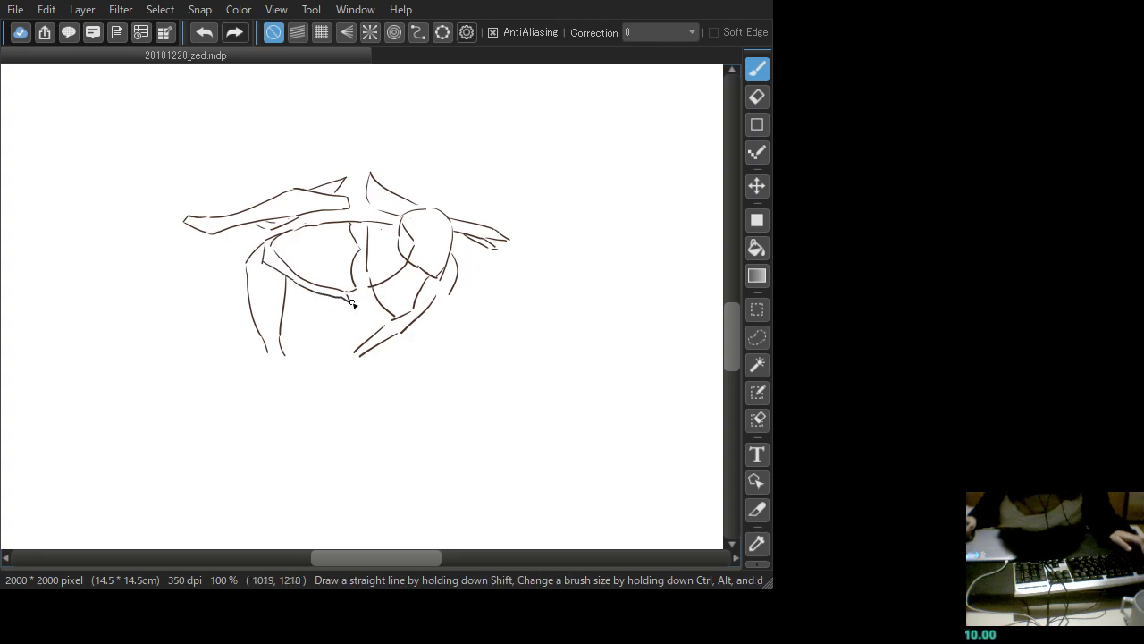
{"action": "mouse_move", "coordinate": [290, 320]}
{"action": "left_mouse_down"}
{"action": "mouse_move", "coordinate": [286, 301]}
{"action": "mouse_move", "coordinate": [286, 365]}
{"action": "mouse_move", "coordinate": [256, 304]}
{"action": "mouse_move", "coordinate": [264, 342]}
{"action": "left_mouse_up"}
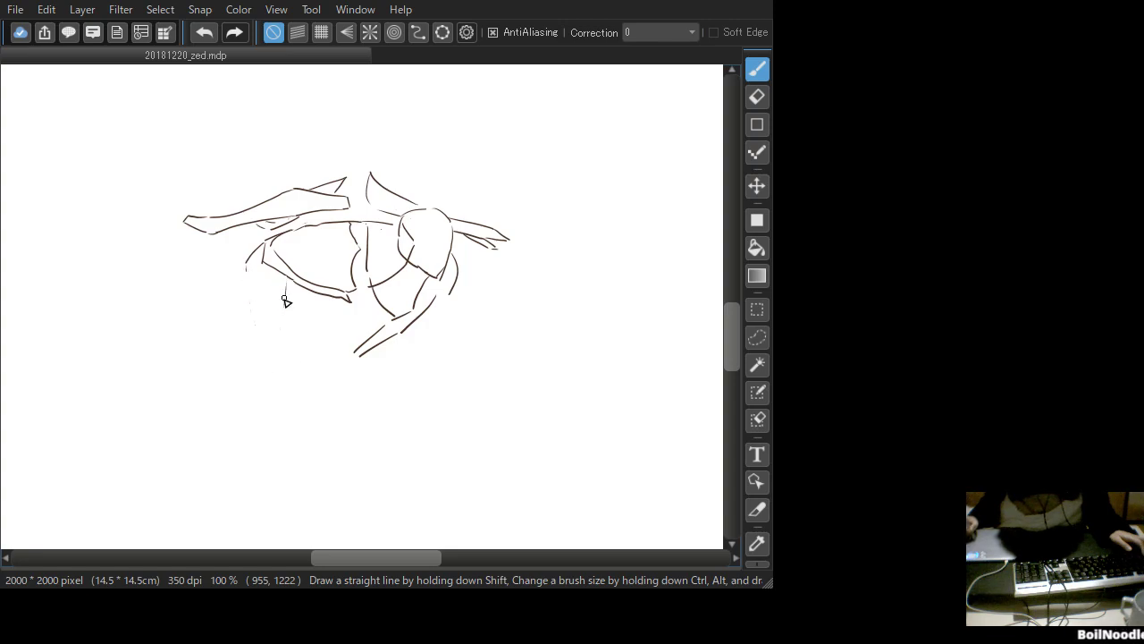
{"action": "left_click_drag", "start_coordinate": [289, 281], "coordinate": [280, 302]}
{"action": "key", "text": "ctrl+z"}
{"action": "left_click_drag", "start_coordinate": [279, 304], "coordinate": [248, 359]}
{"action": "mouse_move", "coordinate": [245, 267]}
{"action": "left_mouse_down"}
{"action": "mouse_move", "coordinate": [247, 306]}
{"action": "mouse_move", "coordinate": [228, 362]}
{"action": "left_mouse_up"}
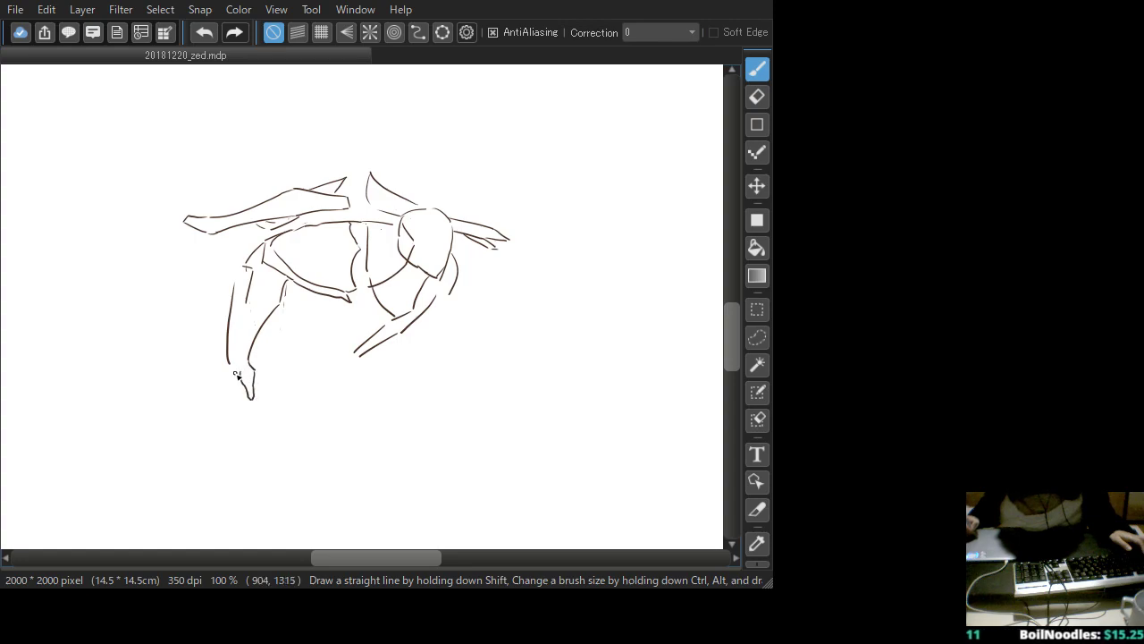
Sketch the hand at the end of the hanging arm, with its thumb and fingers curled to the right
{"action": "key", "text": "ctrl+z"}
{"action": "mouse_move", "coordinate": [228, 355]}
{"action": "left_mouse_down"}
{"action": "mouse_move", "coordinate": [228, 381]}
{"action": "mouse_move", "coordinate": [249, 411]}
{"action": "mouse_move", "coordinate": [263, 407]}
{"action": "mouse_move", "coordinate": [229, 386]}
{"action": "mouse_move", "coordinate": [259, 399]}
{"action": "left_mouse_up"}
{"action": "key", "text": "ctrl+z"}
{"action": "key", "text": "ctrl+z"}
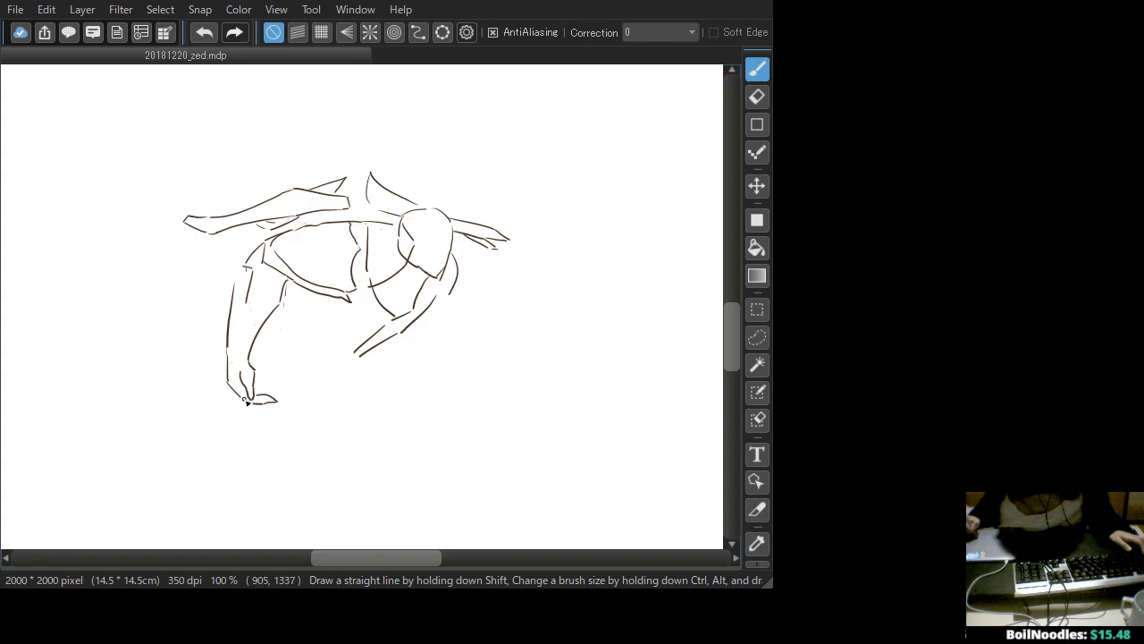
{"action": "key", "text": "ctrl+z"}
{"action": "left_click_drag", "start_coordinate": [263, 405], "coordinate": [275, 402]}
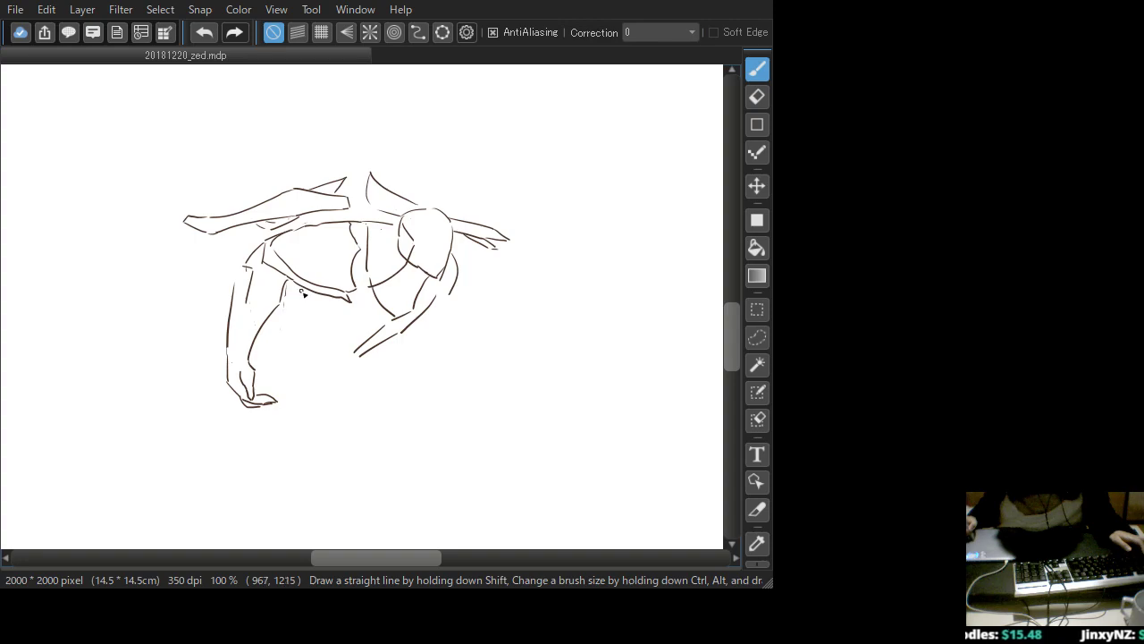
{"action": "left_click_drag", "start_coordinate": [340, 337], "coordinate": [355, 344]}
{"action": "key", "text": "ctrl+z"}
{"action": "left_click_drag", "start_coordinate": [309, 295], "coordinate": [372, 341]}
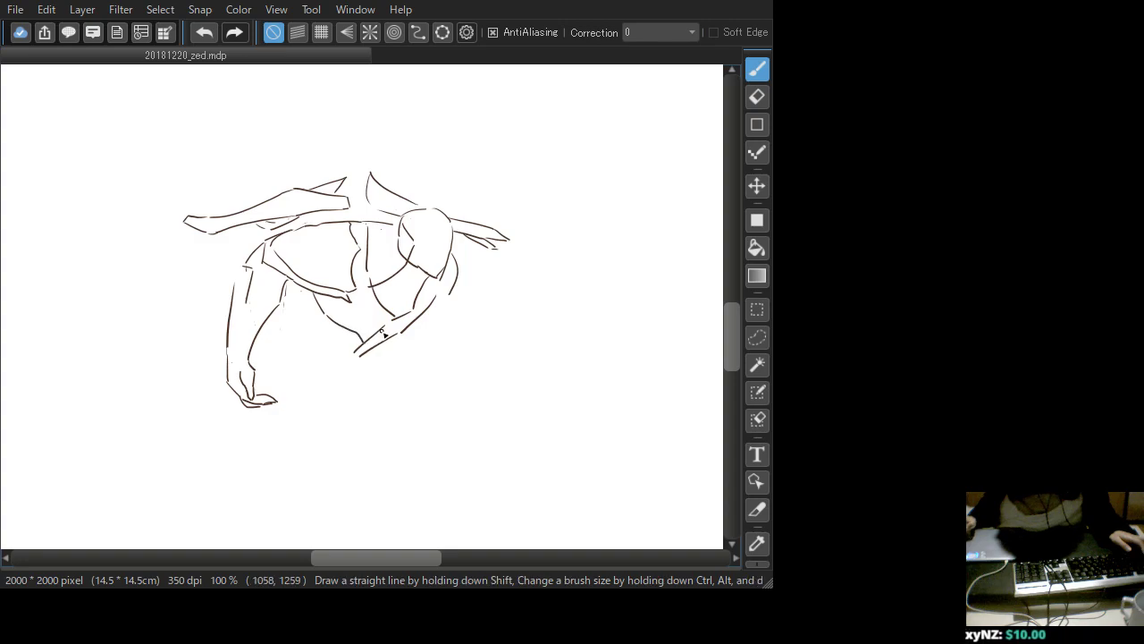
{"action": "key", "text": "ctrl+z"}
{"action": "key", "text": "ctrl+z"}
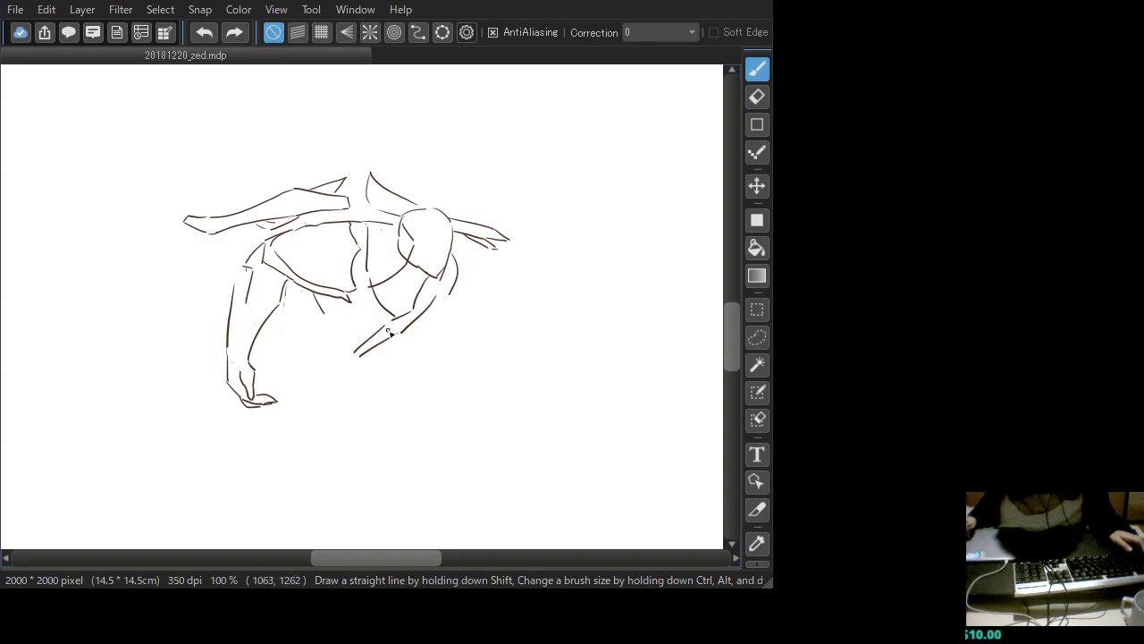
Redraw the narrow lower end of the torso below the chest as two flatter edges bending down and left
{"action": "mouse_move", "coordinate": [390, 329]}
{"action": "left_mouse_down"}
{"action": "mouse_move", "coordinate": [343, 356]}
{"action": "mouse_move", "coordinate": [411, 326]}
{"action": "left_mouse_up"}
{"action": "key", "text": "z"}
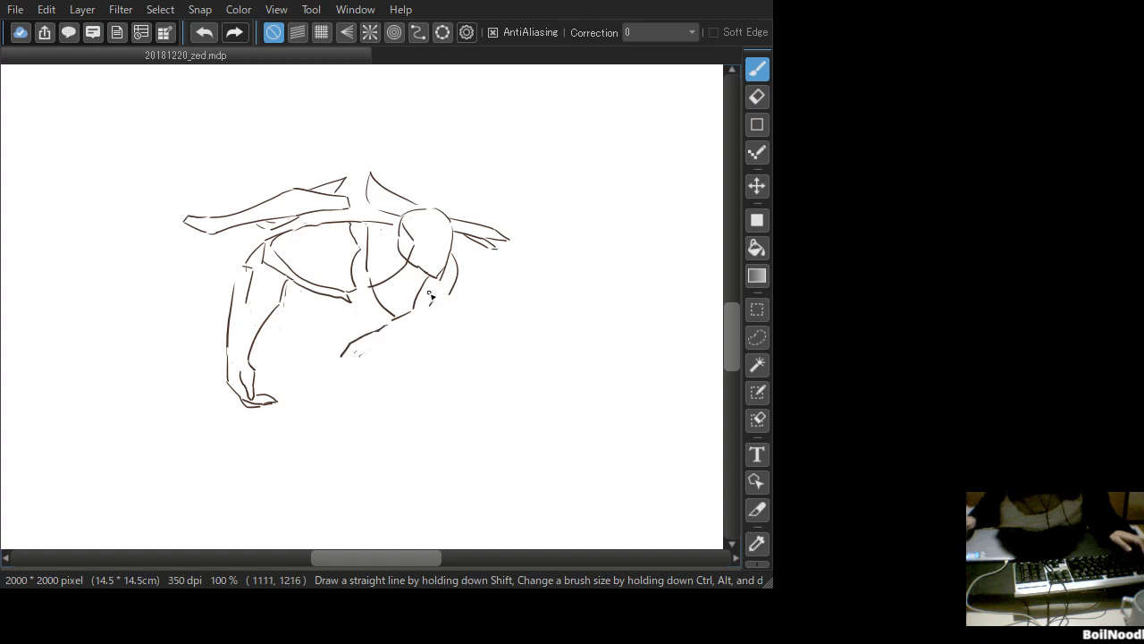
{"action": "key", "text": "ctrl+z"}
{"action": "mouse_move", "coordinate": [436, 297]}
{"action": "left_mouse_down"}
{"action": "mouse_move", "coordinate": [401, 330]}
{"action": "mouse_move", "coordinate": [341, 351]}
{"action": "left_mouse_up"}
Sketch the layered, doubled curves of the lower garment between the forearm and the lower tip of the torso
{"action": "left_click_drag", "start_coordinate": [293, 281], "coordinate": [282, 304]}
{"action": "key", "text": "ctrl+z"}
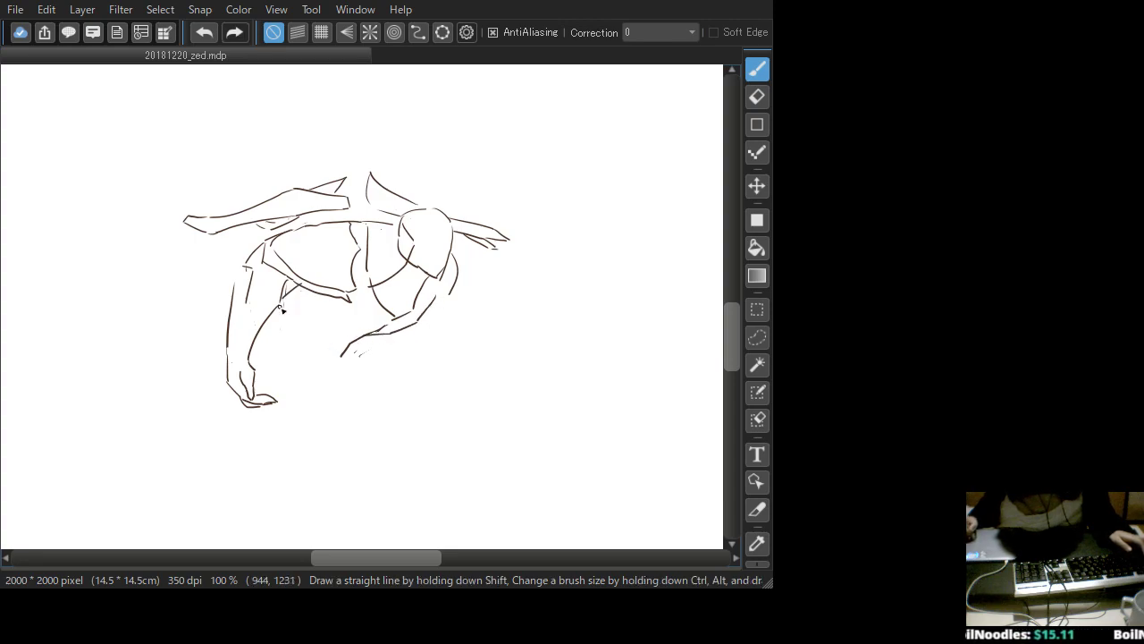
{"action": "key", "text": "ctrl+z"}
{"action": "left_click_drag", "start_coordinate": [270, 315], "coordinate": [336, 374]}
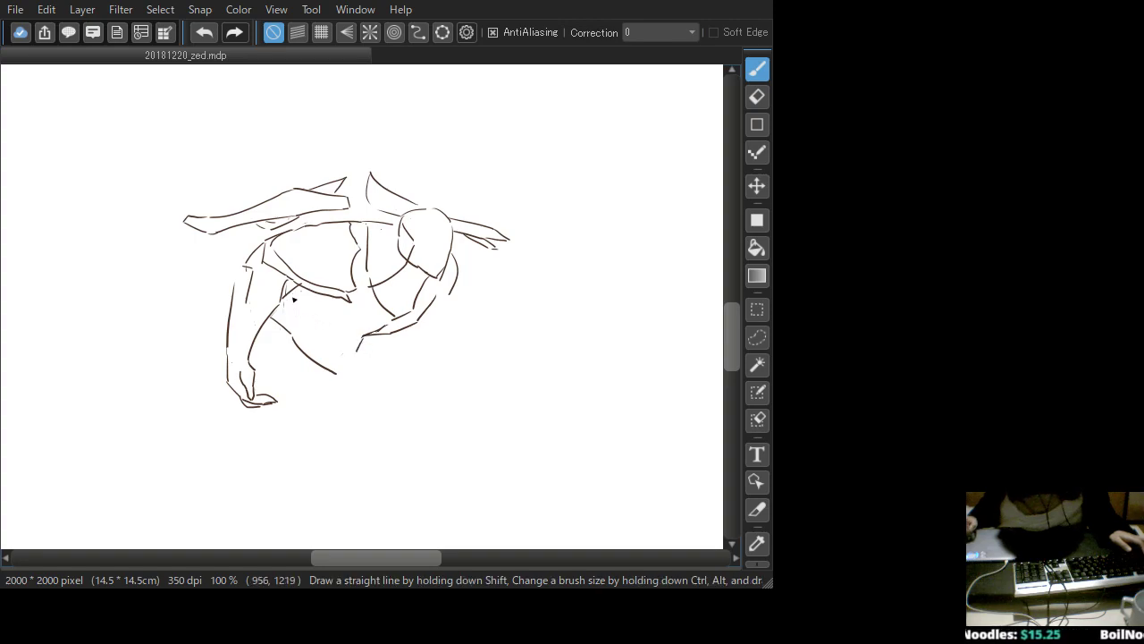
{"action": "mouse_move", "coordinate": [291, 295]}
{"action": "left_mouse_down"}
{"action": "mouse_move", "coordinate": [310, 336]}
{"action": "mouse_move", "coordinate": [360, 358]}
{"action": "left_mouse_up"}
{"action": "mouse_move", "coordinate": [295, 289]}
{"action": "left_mouse_down"}
{"action": "mouse_move", "coordinate": [306, 323]}
{"action": "mouse_move", "coordinate": [357, 357]}
{"action": "mouse_move", "coordinate": [349, 375]}
{"action": "left_mouse_up"}
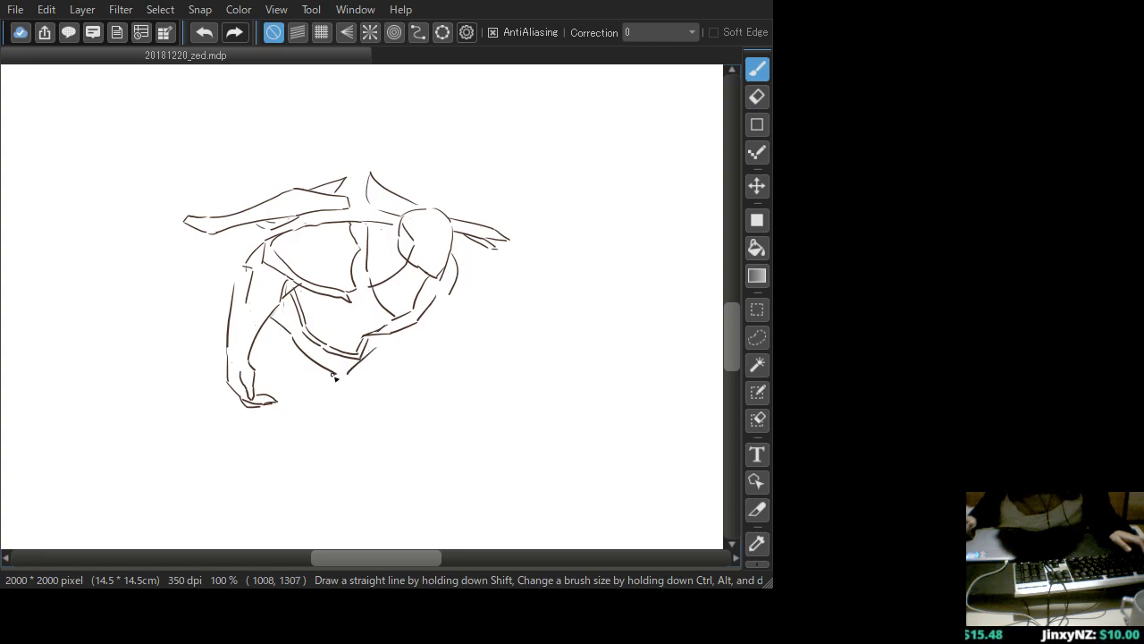
{"action": "left_click_drag", "start_coordinate": [320, 368], "coordinate": [346, 374]}
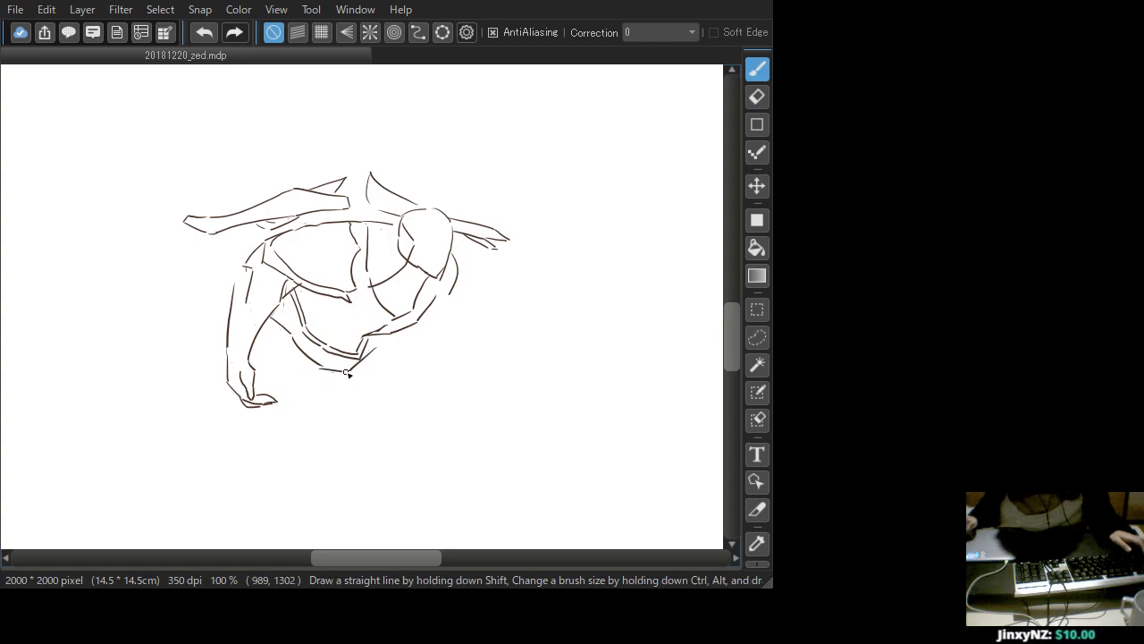
{"action": "mouse_move", "coordinate": [273, 314]}
{"action": "left_mouse_down"}
{"action": "mouse_move", "coordinate": [320, 361]}
{"action": "mouse_move", "coordinate": [340, 371]}
{"action": "mouse_move", "coordinate": [357, 361]}
{"action": "left_mouse_up"}
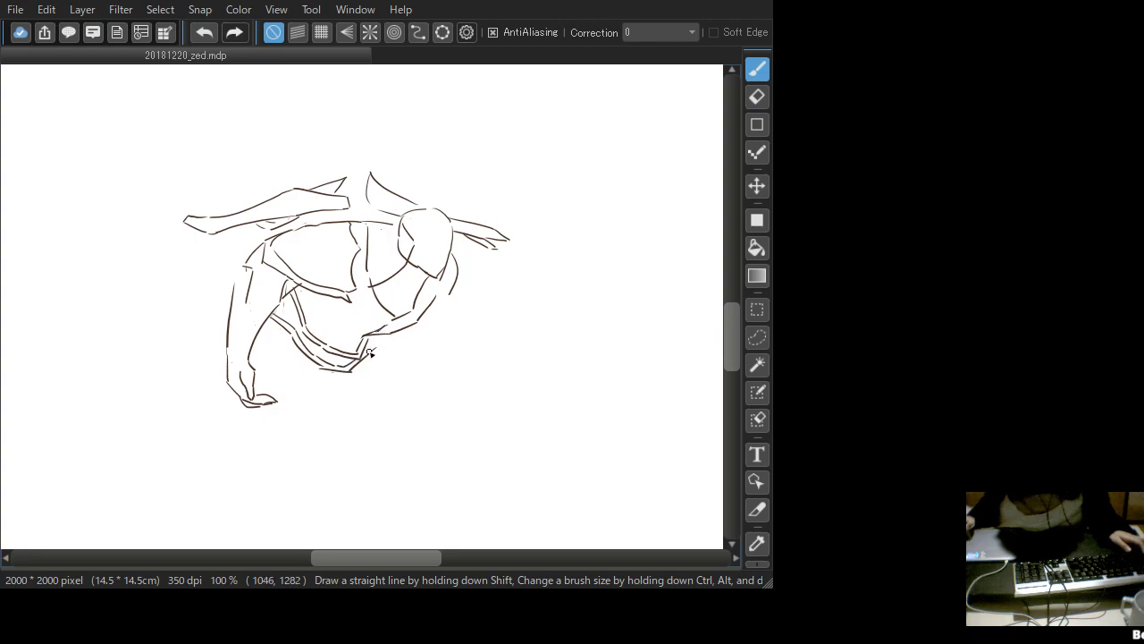
Sketch the bent leg extending right from the lower torso, with an angular thigh outline and a doubled lower edge
{"action": "left_click_drag", "start_coordinate": [367, 354], "coordinate": [418, 345]}
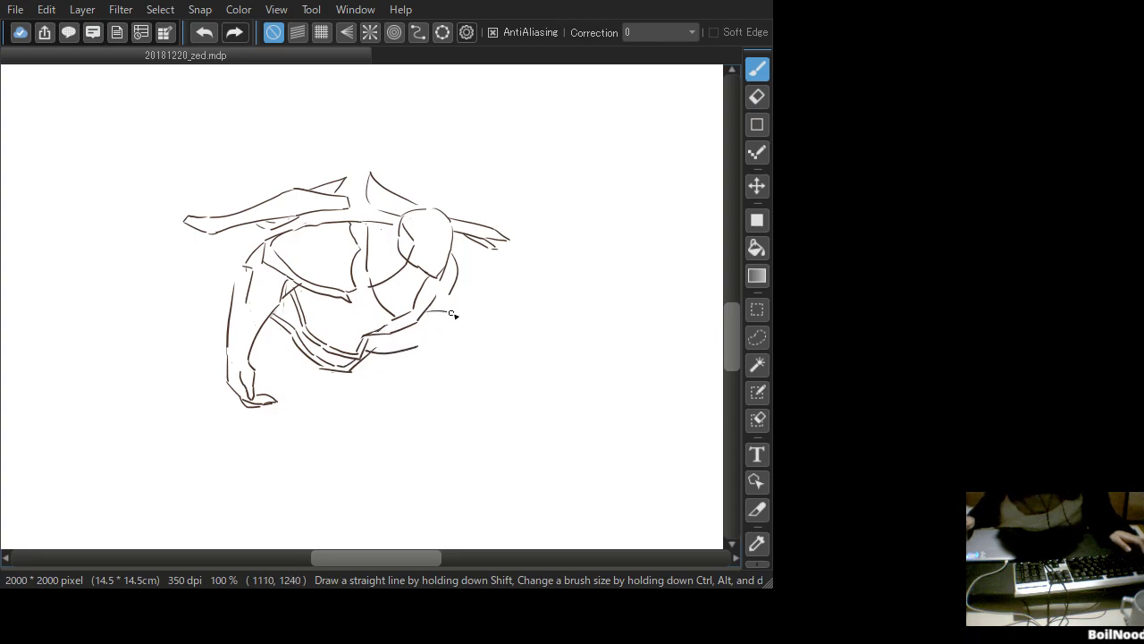
{"action": "mouse_move", "coordinate": [435, 298]}
{"action": "left_mouse_down"}
{"action": "mouse_move", "coordinate": [455, 302]}
{"action": "mouse_move", "coordinate": [476, 336]}
{"action": "mouse_move", "coordinate": [411, 367]}
{"action": "mouse_move", "coordinate": [420, 375]}
{"action": "left_mouse_up"}
{"action": "key", "text": "ctrl+z"}
{"action": "key", "text": "ctrl+z"}
{"action": "mouse_move", "coordinate": [481, 342]}
{"action": "left_mouse_down"}
{"action": "mouse_move", "coordinate": [456, 379]}
{"action": "mouse_move", "coordinate": [418, 394]}
{"action": "mouse_move", "coordinate": [431, 390]}
{"action": "left_mouse_up"}
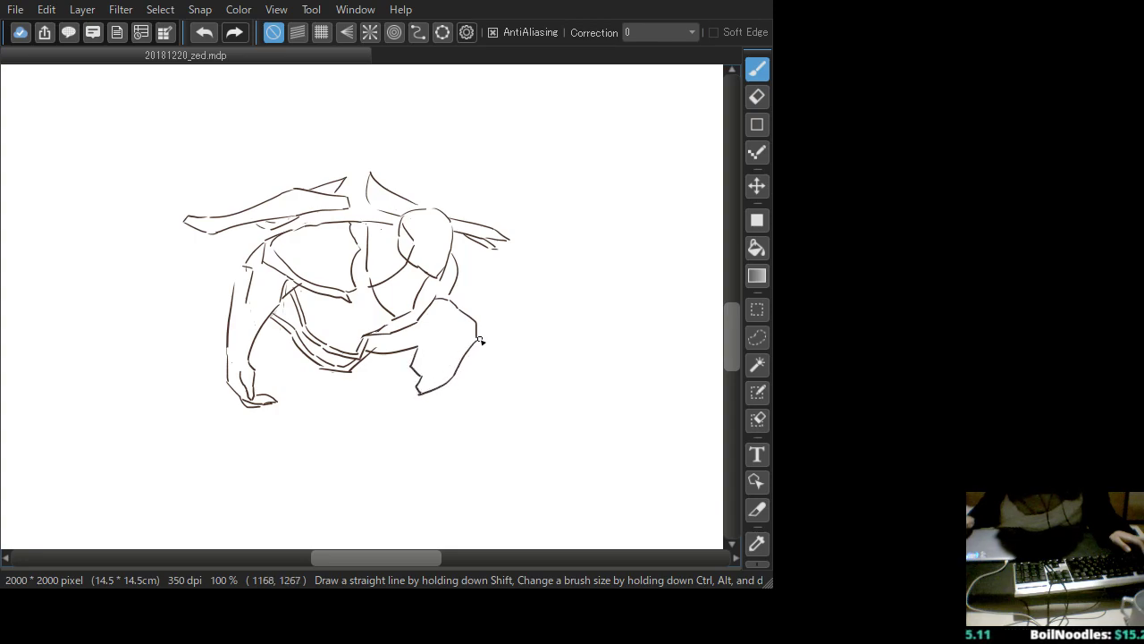
{"action": "mouse_move", "coordinate": [481, 344]}
{"action": "left_mouse_down"}
{"action": "mouse_move", "coordinate": [454, 387]}
{"action": "mouse_move", "coordinate": [419, 399]}
{"action": "mouse_move", "coordinate": [425, 409]}
{"action": "left_mouse_up"}
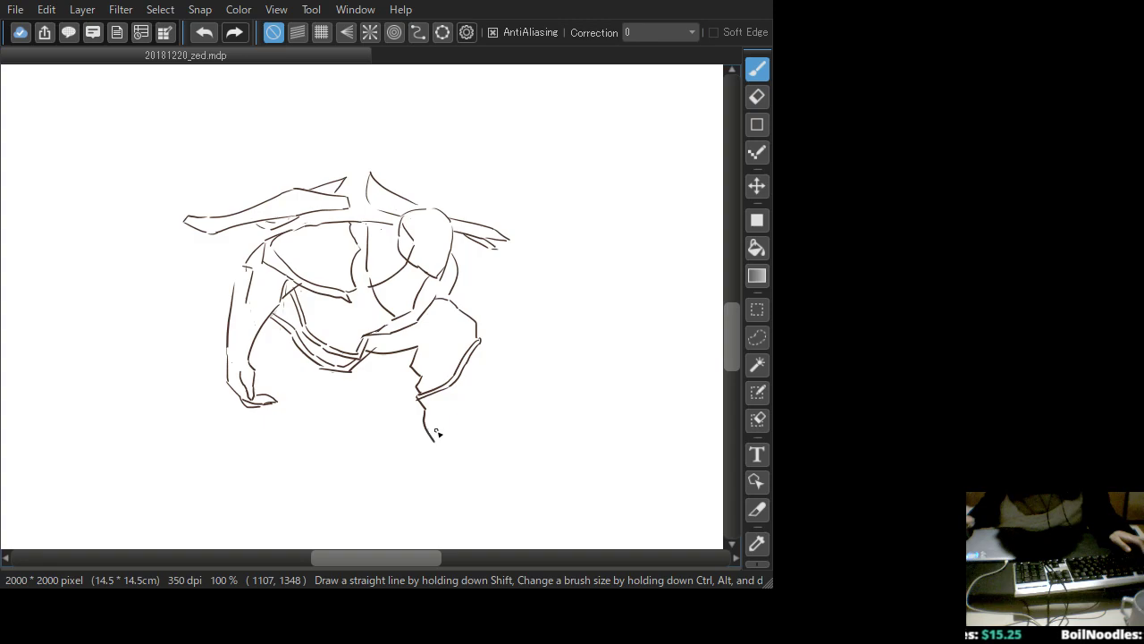
Sketch the front lower leg and pointed shoe below the bent knee, and redraw the jagged cloth edge under the thigh
{"action": "left_click_drag", "start_coordinate": [427, 410], "coordinate": [451, 451]}
{"action": "mouse_move", "coordinate": [481, 351]}
{"action": "left_mouse_down"}
{"action": "mouse_move", "coordinate": [486, 463]}
{"action": "mouse_move", "coordinate": [453, 407]}
{"action": "mouse_move", "coordinate": [448, 368]}
{"action": "mouse_move", "coordinate": [406, 360]}
{"action": "mouse_move", "coordinate": [409, 322]}
{"action": "mouse_move", "coordinate": [405, 355]}
{"action": "mouse_move", "coordinate": [419, 341]}
{"action": "mouse_move", "coordinate": [415, 357]}
{"action": "mouse_move", "coordinate": [431, 382]}
{"action": "mouse_move", "coordinate": [425, 349]}
{"action": "mouse_move", "coordinate": [462, 416]}
{"action": "mouse_move", "coordinate": [452, 412]}
{"action": "mouse_move", "coordinate": [450, 427]}
{"action": "mouse_move", "coordinate": [493, 421]}
{"action": "mouse_move", "coordinate": [473, 438]}
{"action": "mouse_move", "coordinate": [483, 413]}
{"action": "mouse_move", "coordinate": [506, 426]}
{"action": "mouse_move", "coordinate": [450, 454]}
{"action": "mouse_move", "coordinate": [467, 457]}
{"action": "mouse_move", "coordinate": [448, 455]}
{"action": "mouse_move", "coordinate": [497, 446]}
{"action": "mouse_move", "coordinate": [518, 457]}
{"action": "mouse_move", "coordinate": [556, 438]}
{"action": "mouse_move", "coordinate": [526, 457]}
{"action": "left_mouse_up"}
{"action": "key", "text": "ctrl+z"}
{"action": "key", "text": "ctrl+z"}
{"action": "key", "text": "ctrl+z"}
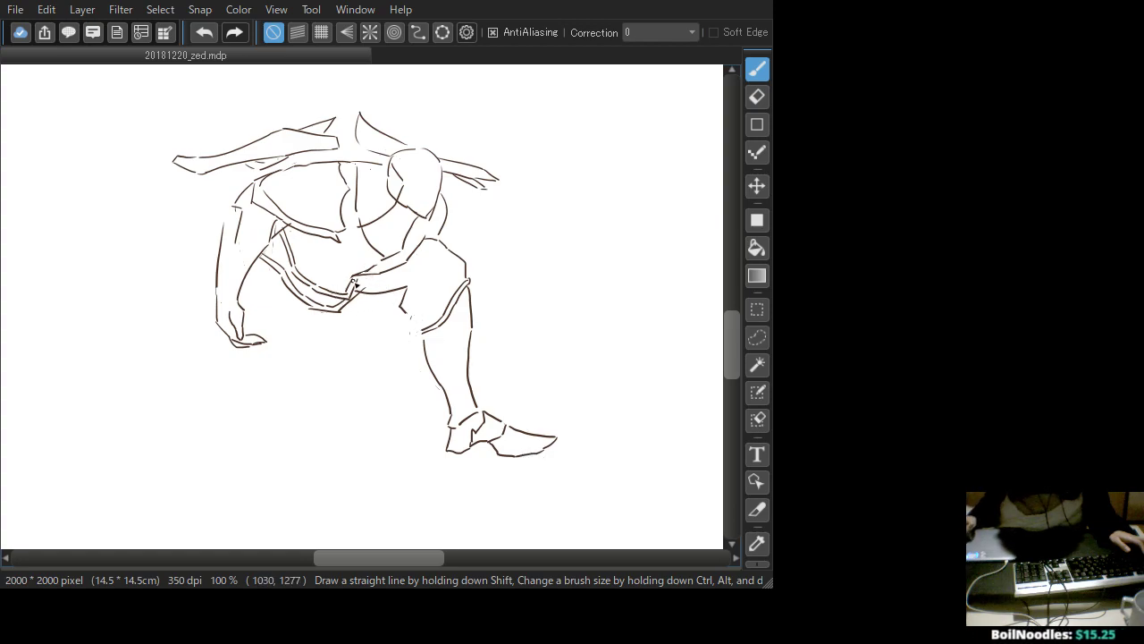
{"action": "left_click_drag", "start_coordinate": [403, 309], "coordinate": [411, 331]}
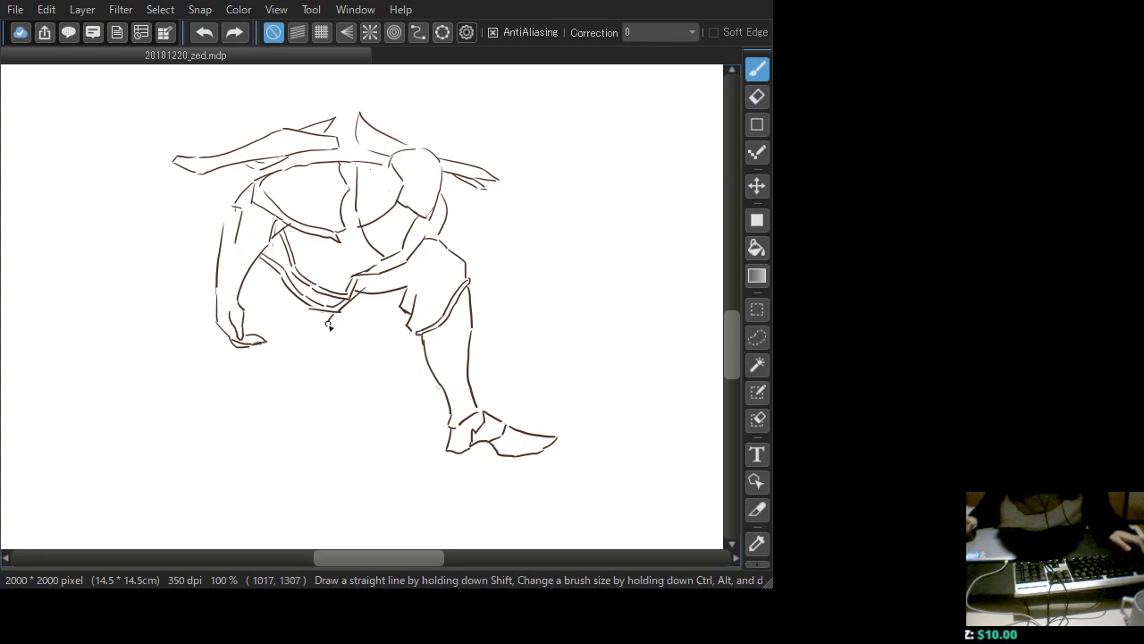
Sketch the layered cloth below the waist band, with a jagged hem and a pointed flap reaching down over the kneeling thigh
{"action": "left_click_drag", "start_coordinate": [337, 311], "coordinate": [324, 327]}
{"action": "mouse_move", "coordinate": [266, 266]}
{"action": "left_mouse_down"}
{"action": "mouse_move", "coordinate": [256, 283]}
{"action": "mouse_move", "coordinate": [299, 318]}
{"action": "left_mouse_up"}
{"action": "left_click_drag", "start_coordinate": [252, 286], "coordinate": [288, 318]}
{"action": "key", "text": "ctrl+z"}
{"action": "left_click_drag", "start_coordinate": [252, 284], "coordinate": [302, 332]}
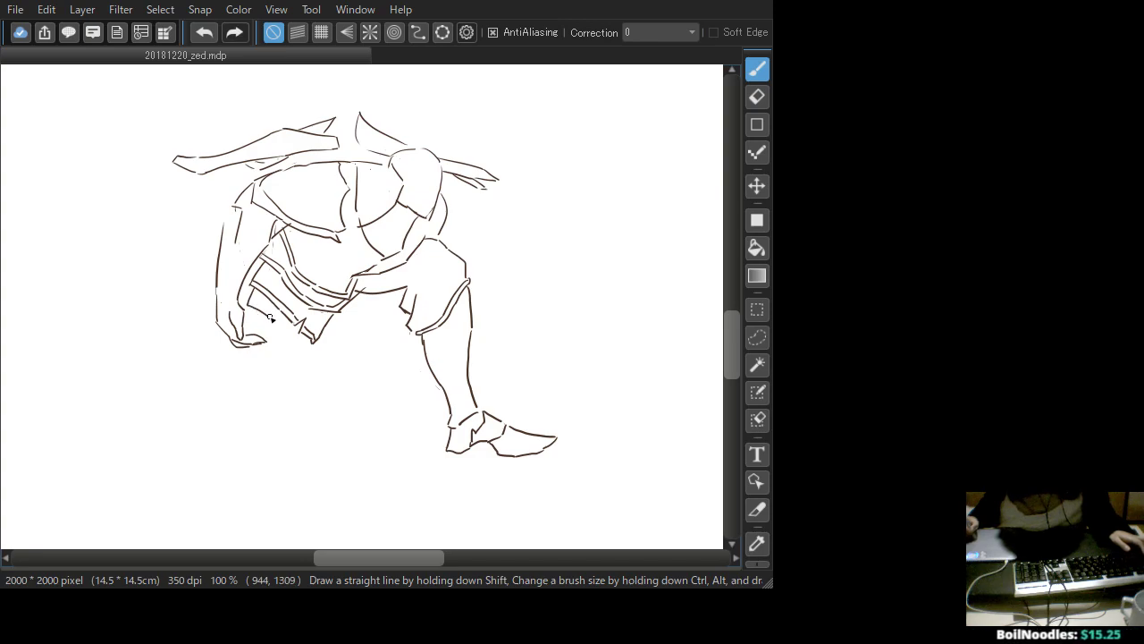
{"action": "mouse_move", "coordinate": [273, 320]}
{"action": "left_mouse_down"}
{"action": "mouse_move", "coordinate": [301, 362]}
{"action": "mouse_move", "coordinate": [315, 351]}
{"action": "mouse_move", "coordinate": [305, 367]}
{"action": "mouse_move", "coordinate": [316, 341]}
{"action": "mouse_move", "coordinate": [303, 366]}
{"action": "left_mouse_up"}
{"action": "mouse_move", "coordinate": [252, 301]}
{"action": "left_mouse_down"}
{"action": "mouse_move", "coordinate": [280, 308]}
{"action": "mouse_move", "coordinate": [288, 331]}
{"action": "left_mouse_up"}
{"action": "key", "text": "ctrl+z"}
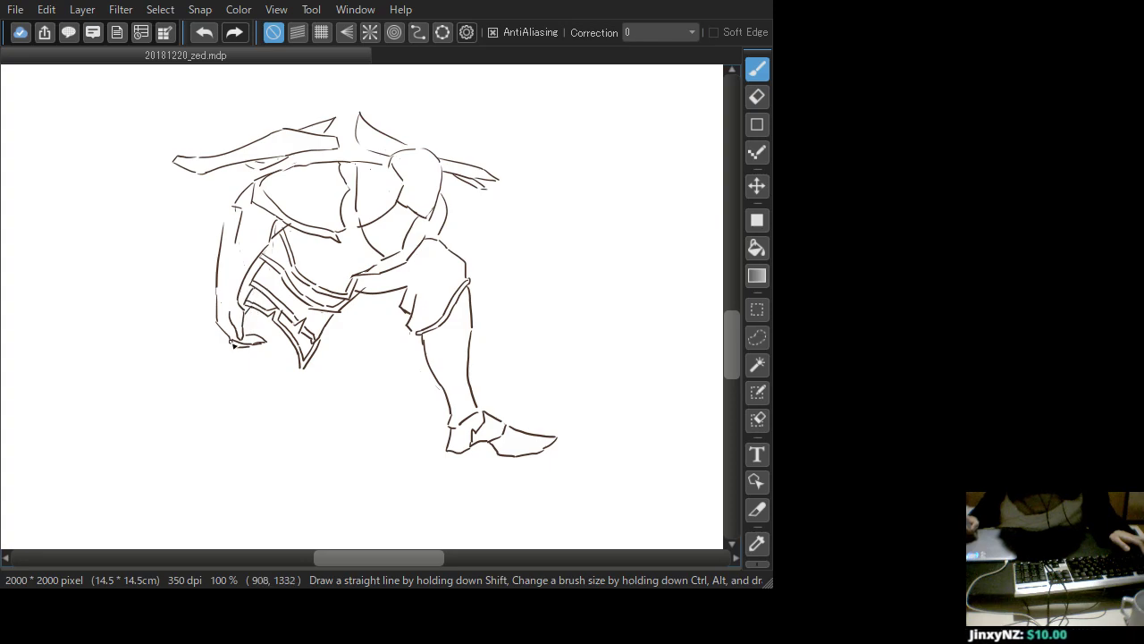
Sketch the rounded end of the kneeling thigh beneath the hand, with a curved knee guard and its doubled outer rim
{"action": "mouse_move", "coordinate": [229, 342]}
{"action": "left_mouse_down"}
{"action": "mouse_move", "coordinate": [224, 369]}
{"action": "mouse_move", "coordinate": [282, 378]}
{"action": "mouse_move", "coordinate": [241, 371]}
{"action": "mouse_move", "coordinate": [273, 376]}
{"action": "left_mouse_up"}
{"action": "key", "text": "ctrl+z"}
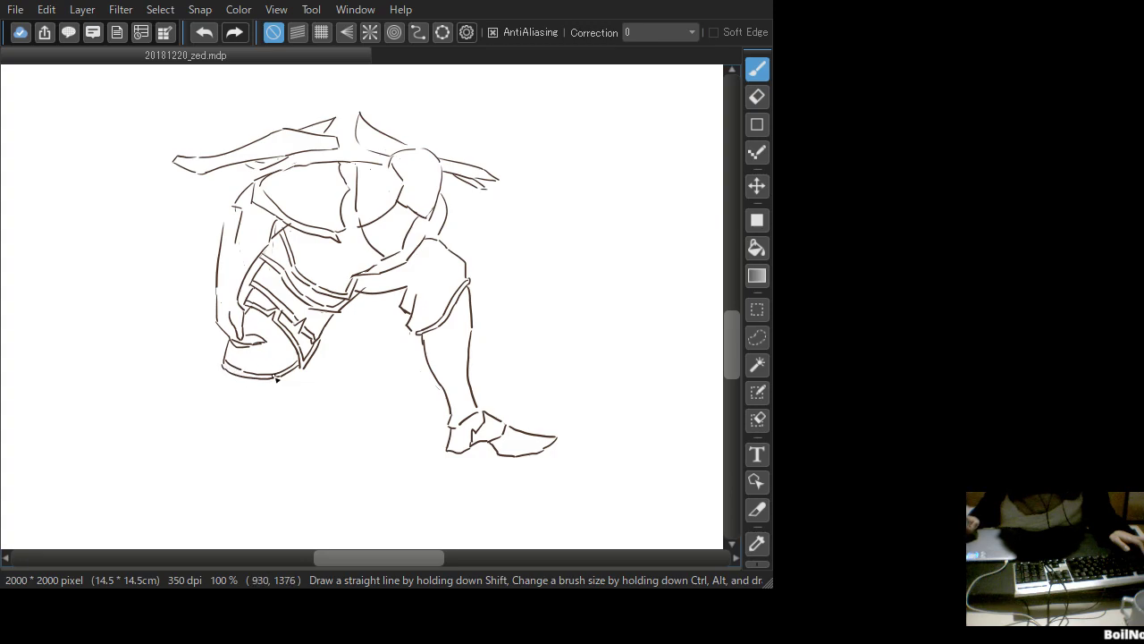
{"action": "left_click_drag", "start_coordinate": [293, 376], "coordinate": [269, 408]}
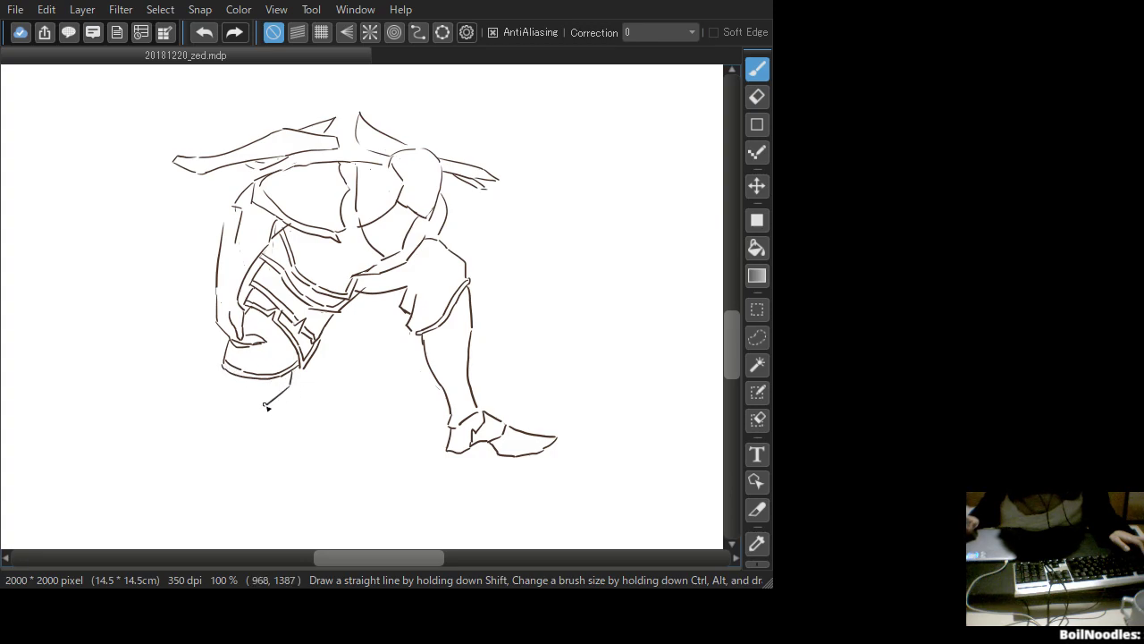
{"action": "mouse_move", "coordinate": [227, 352]}
{"action": "left_mouse_down"}
{"action": "mouse_move", "coordinate": [212, 371]}
{"action": "mouse_move", "coordinate": [217, 384]}
{"action": "mouse_move", "coordinate": [247, 404]}
{"action": "mouse_move", "coordinate": [291, 386]}
{"action": "left_mouse_up"}
{"action": "key", "text": "ctrl+z"}
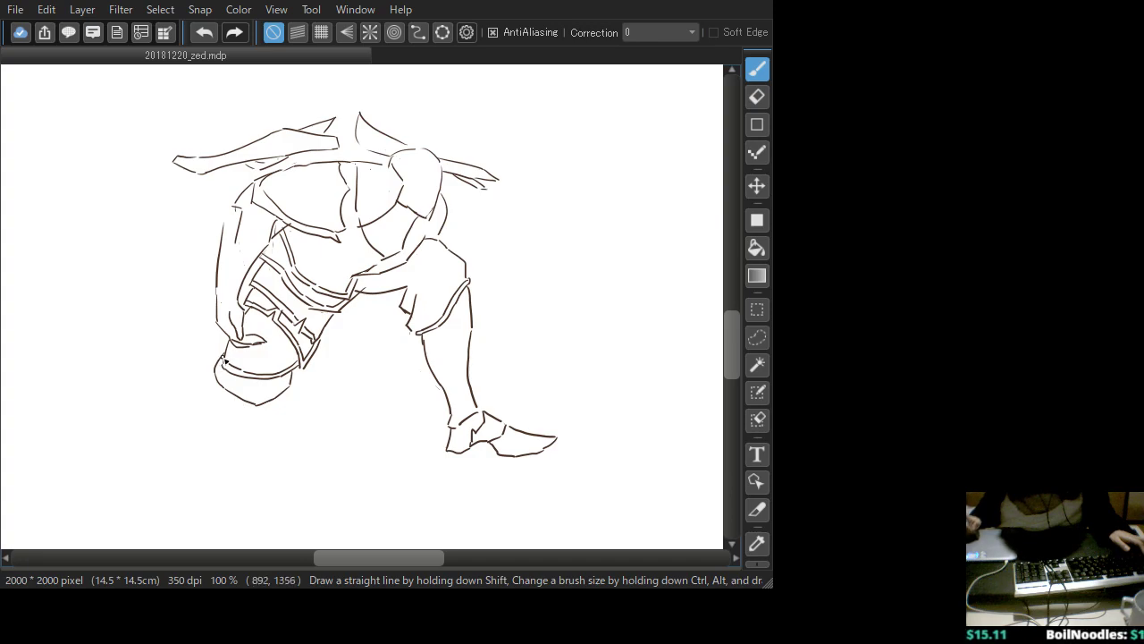
{"action": "mouse_move", "coordinate": [223, 355]}
{"action": "left_mouse_down"}
{"action": "mouse_move", "coordinate": [207, 366]}
{"action": "mouse_move", "coordinate": [212, 385]}
{"action": "mouse_move", "coordinate": [242, 408]}
{"action": "left_mouse_up"}
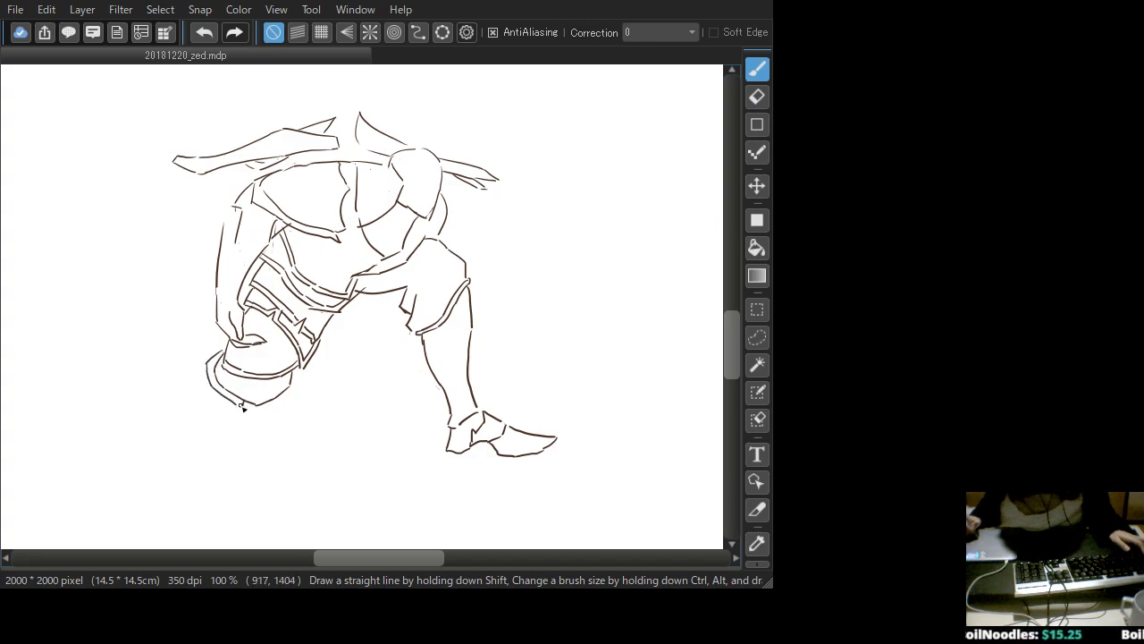
Sketch the kneeling leg's calf extending back to the left from the knee guard, ending in an angular ankle
{"action": "mouse_move", "coordinate": [221, 352]}
{"action": "left_mouse_down"}
{"action": "mouse_move", "coordinate": [192, 364]}
{"action": "mouse_move", "coordinate": [217, 358]}
{"action": "mouse_move", "coordinate": [185, 364]}
{"action": "mouse_move", "coordinate": [191, 385]}
{"action": "mouse_move", "coordinate": [233, 403]}
{"action": "mouse_move", "coordinate": [192, 389]}
{"action": "mouse_move", "coordinate": [229, 399]}
{"action": "left_mouse_up"}
{"action": "key", "text": "ctrl+z"}
{"action": "key", "text": "ctrl+z"}
{"action": "key", "text": "ctrl+z"}
{"action": "key", "text": "ctrl+z"}
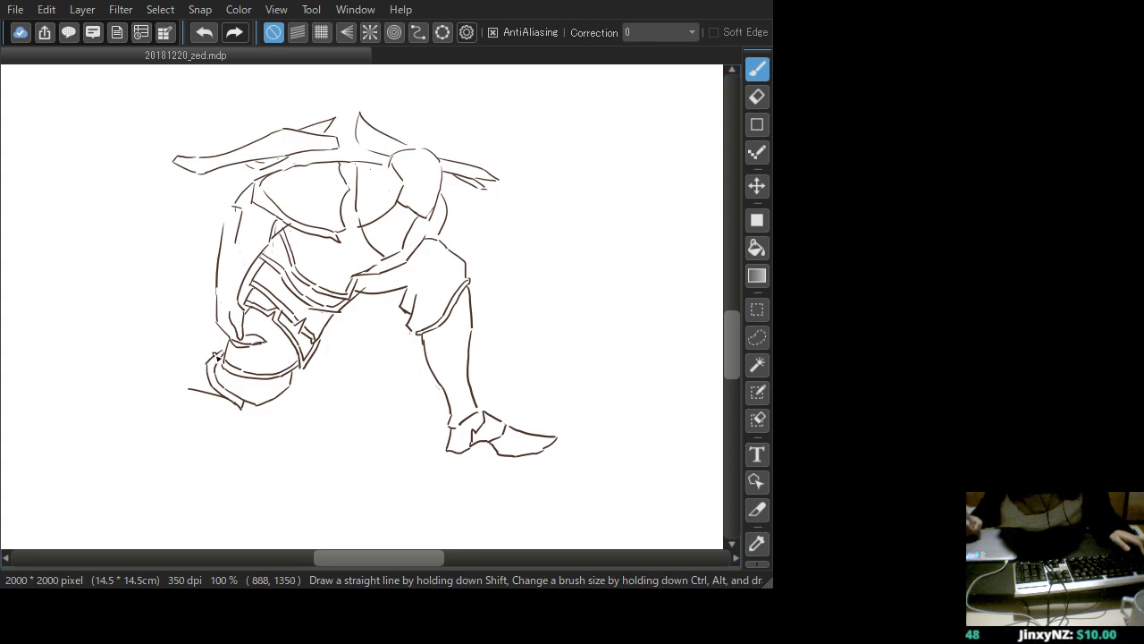
{"action": "mouse_move", "coordinate": [216, 354]}
{"action": "left_mouse_down"}
{"action": "mouse_move", "coordinate": [156, 370]}
{"action": "mouse_move", "coordinate": [152, 383]}
{"action": "mouse_move", "coordinate": [199, 394]}
{"action": "mouse_move", "coordinate": [187, 395]}
{"action": "left_mouse_up"}
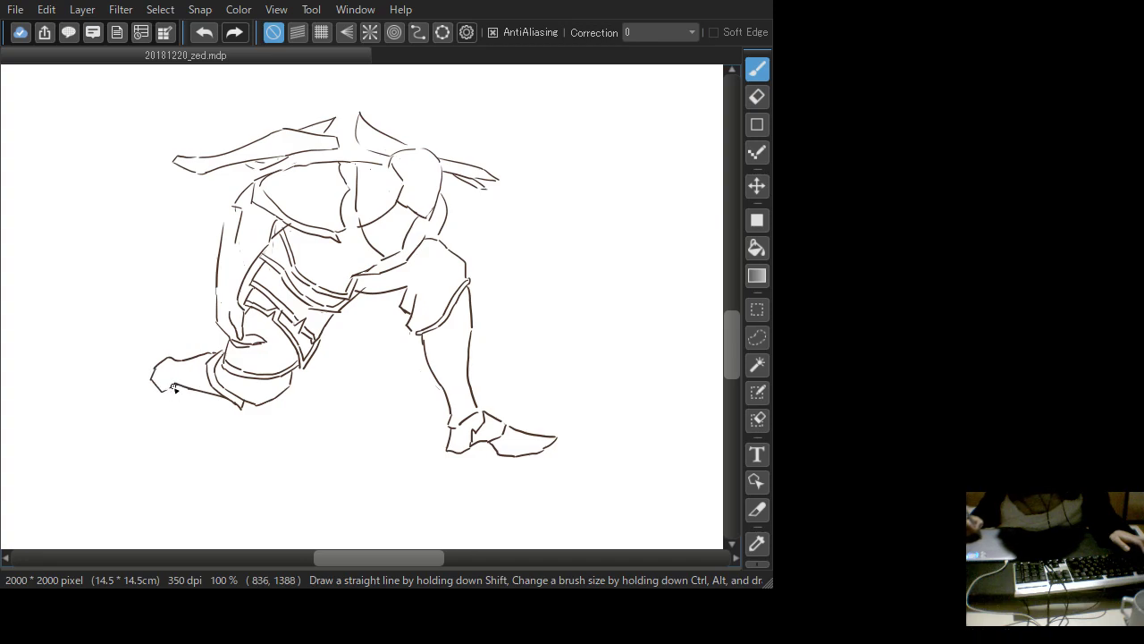
Sketch the strapped foot of the kneeling leg, and add sole and segment lines to the front shoe
{"action": "mouse_move", "coordinate": [168, 395]}
{"action": "left_mouse_down"}
{"action": "mouse_move", "coordinate": [161, 413]}
{"action": "mouse_move", "coordinate": [146, 393]}
{"action": "mouse_move", "coordinate": [133, 408]}
{"action": "mouse_move", "coordinate": [149, 384]}
{"action": "mouse_move", "coordinate": [125, 418]}
{"action": "mouse_move", "coordinate": [163, 414]}
{"action": "left_mouse_up"}
{"action": "key", "text": "ctrl+z"}
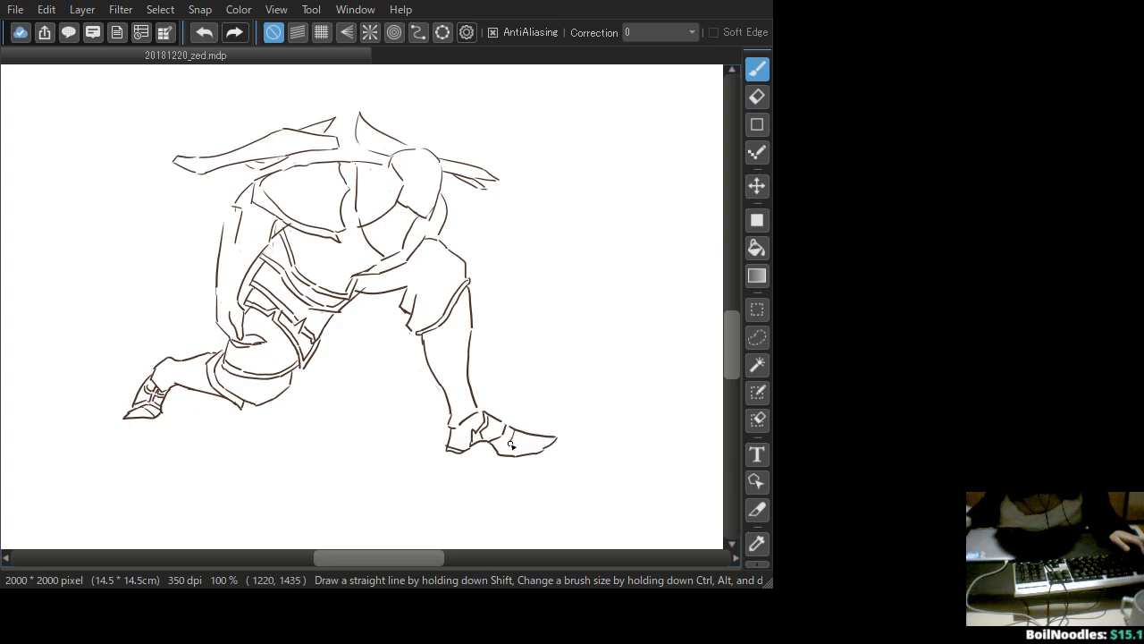
{"action": "left_click_drag", "start_coordinate": [524, 433], "coordinate": [507, 450]}
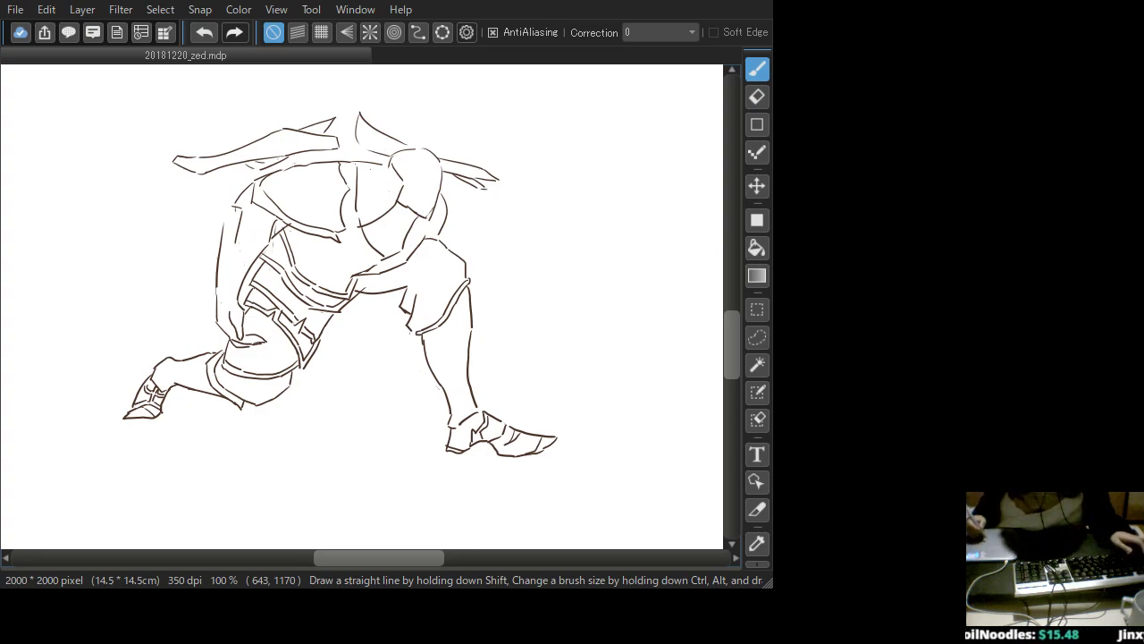
{"action": "left_click_drag", "start_coordinate": [500, 359], "coordinate": [531, 379]}
{"action": "key", "text": "ctrl+z"}
Sketch a narrow guard plate along the front shin, with a pointed inner edge and a small bulge just below the knee
{"action": "left_click_drag", "start_coordinate": [330, 252], "coordinate": [320, 283]}
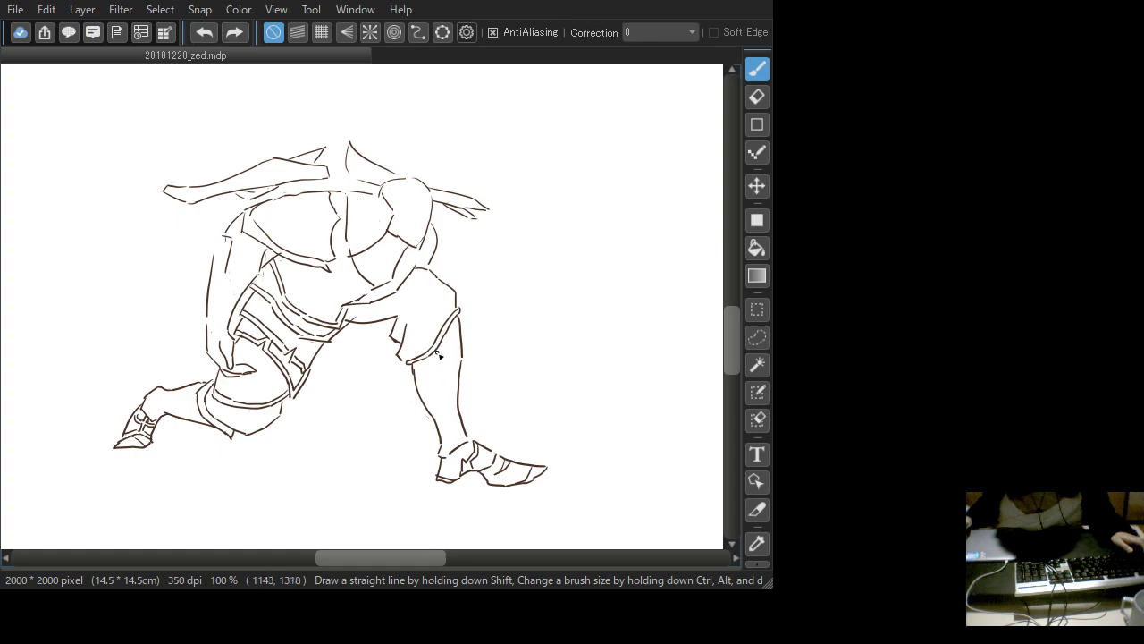
{"action": "left_click_drag", "start_coordinate": [445, 351], "coordinate": [457, 403]}
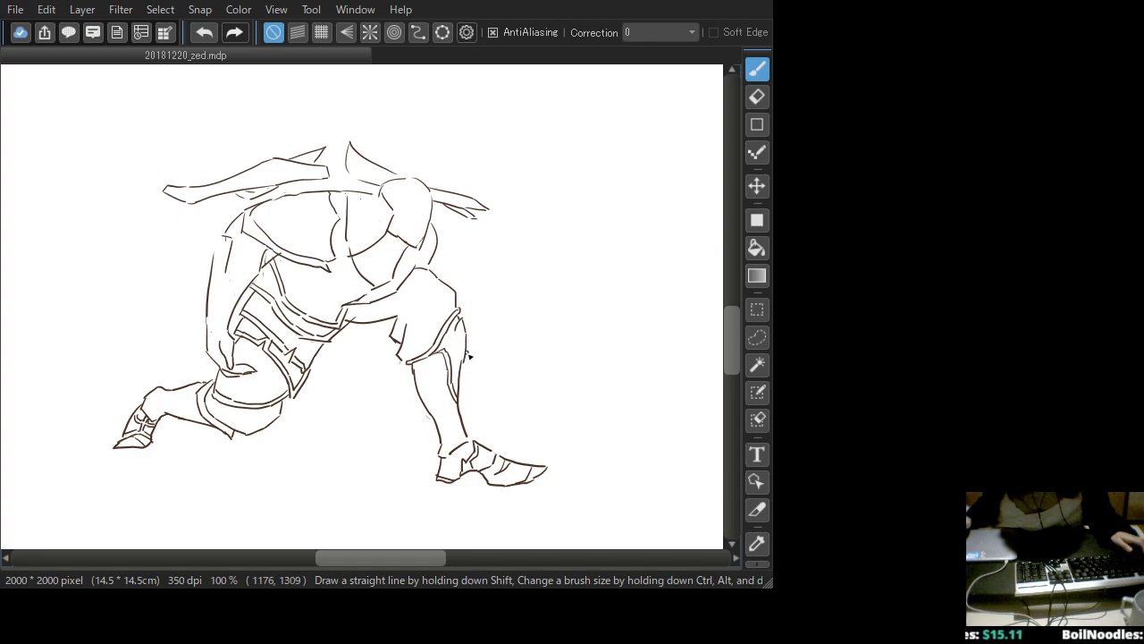
{"action": "mouse_move", "coordinate": [458, 330]}
{"action": "left_mouse_down"}
{"action": "mouse_move", "coordinate": [450, 352]}
{"action": "mouse_move", "coordinate": [465, 342]}
{"action": "mouse_move", "coordinate": [460, 355]}
{"action": "left_mouse_up"}
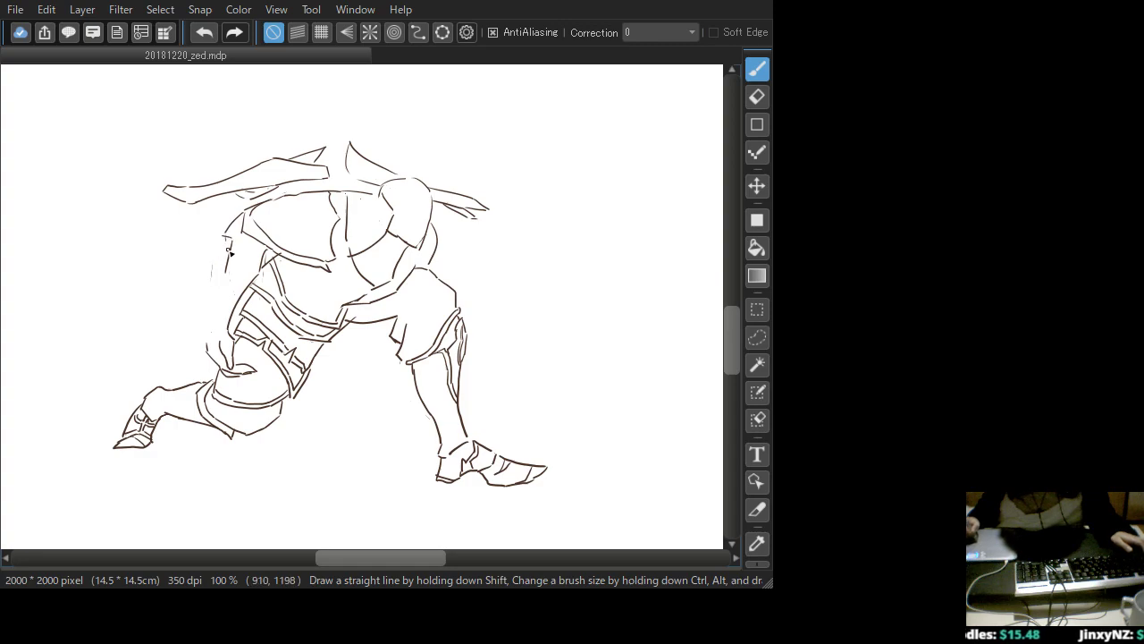
Redraw the upper part of the hanging forearm as an armoured bracer with a central ridge and an angular outer plate
{"action": "left_click_drag", "start_coordinate": [228, 243], "coordinate": [218, 297]}
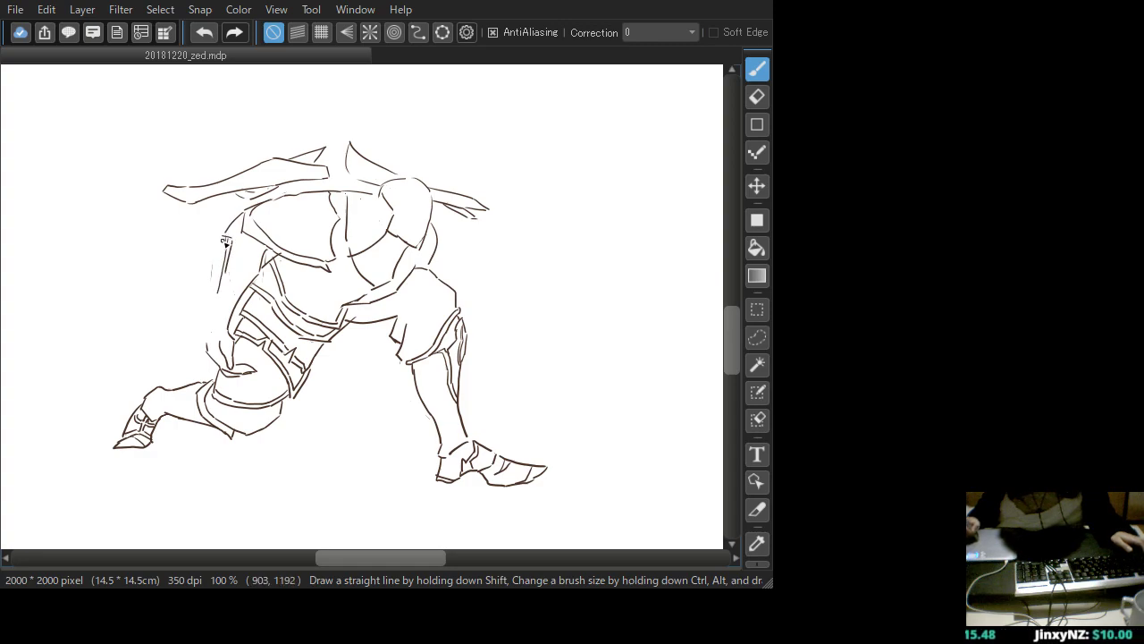
{"action": "left_click_drag", "start_coordinate": [226, 237], "coordinate": [218, 293]}
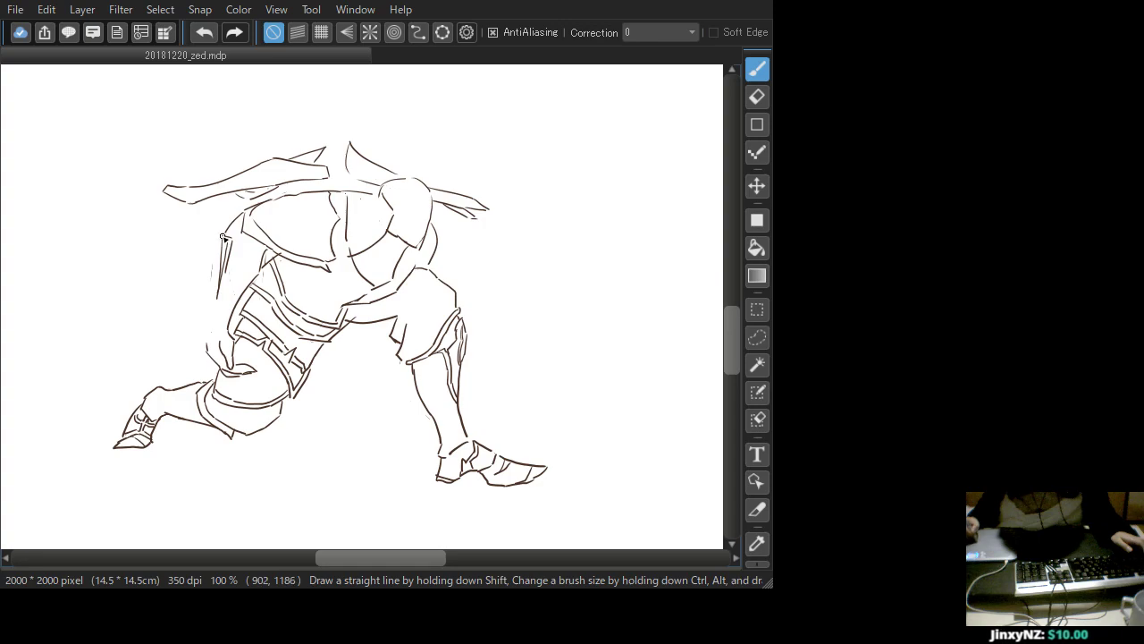
{"action": "left_click_drag", "start_coordinate": [204, 241], "coordinate": [205, 314]}
{"action": "key", "text": "ctrl+z"}
{"action": "left_click_drag", "start_coordinate": [204, 241], "coordinate": [200, 286]}
{"action": "mouse_move", "coordinate": [211, 243]}
{"action": "left_mouse_down"}
{"action": "mouse_move", "coordinate": [213, 273]}
{"action": "mouse_move", "coordinate": [200, 285]}
{"action": "left_mouse_up"}
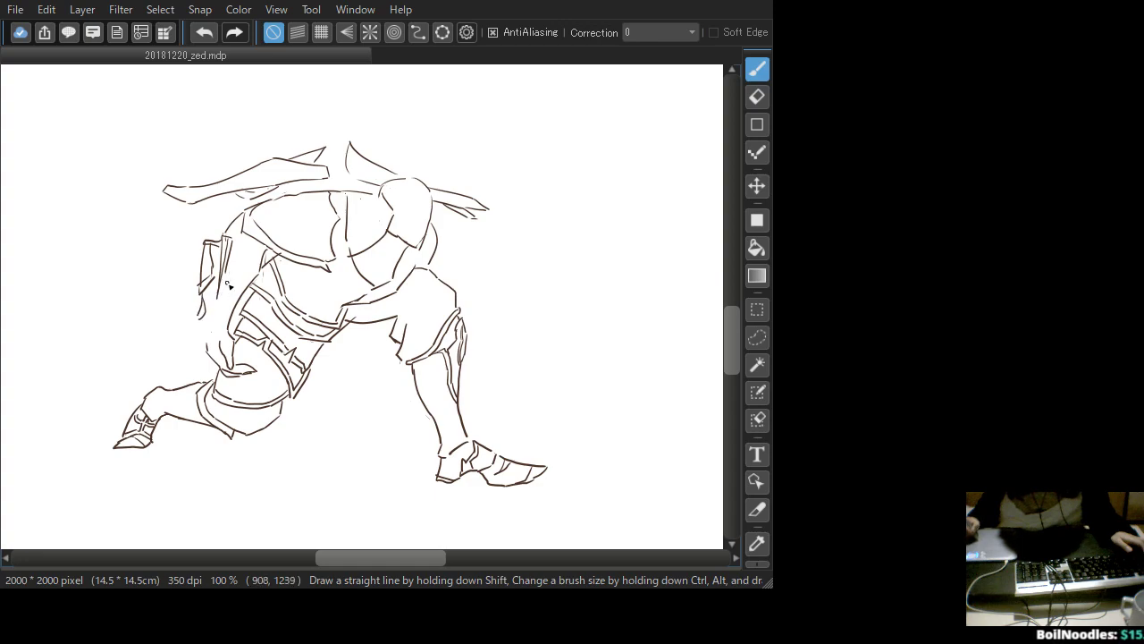
Sketch the tapering lower end of the bracer down to the wrist, and redraw the fingers of the hanging hand
{"action": "mouse_move", "coordinate": [228, 274]}
{"action": "left_mouse_down"}
{"action": "mouse_move", "coordinate": [208, 351]}
{"action": "mouse_move", "coordinate": [198, 320]}
{"action": "mouse_move", "coordinate": [208, 353]}
{"action": "left_mouse_up"}
{"action": "left_click_drag", "start_coordinate": [223, 298], "coordinate": [203, 352]}
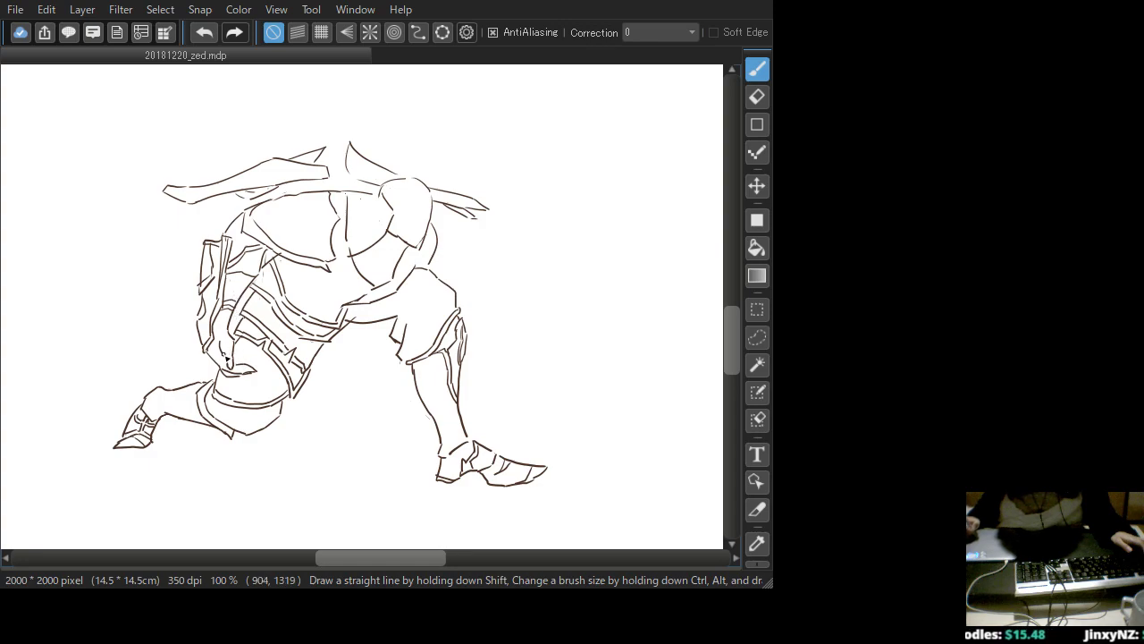
{"action": "left_click_drag", "start_coordinate": [226, 357], "coordinate": [224, 340]}
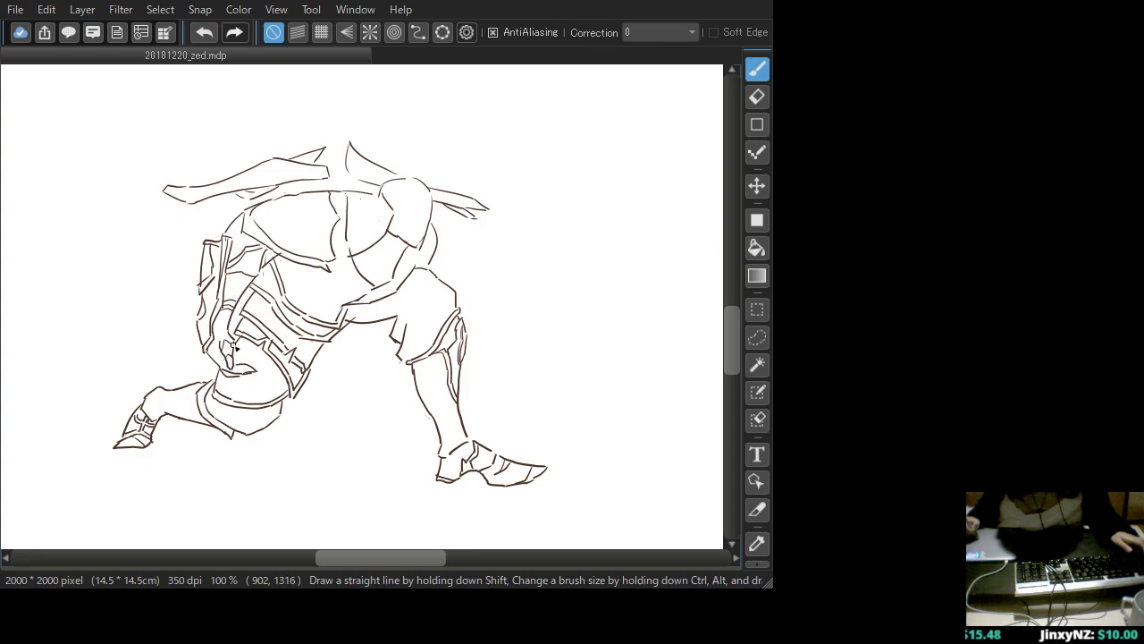
{"action": "key", "text": "ctrl+z"}
{"action": "left_click_drag", "start_coordinate": [227, 347], "coordinate": [231, 362]}
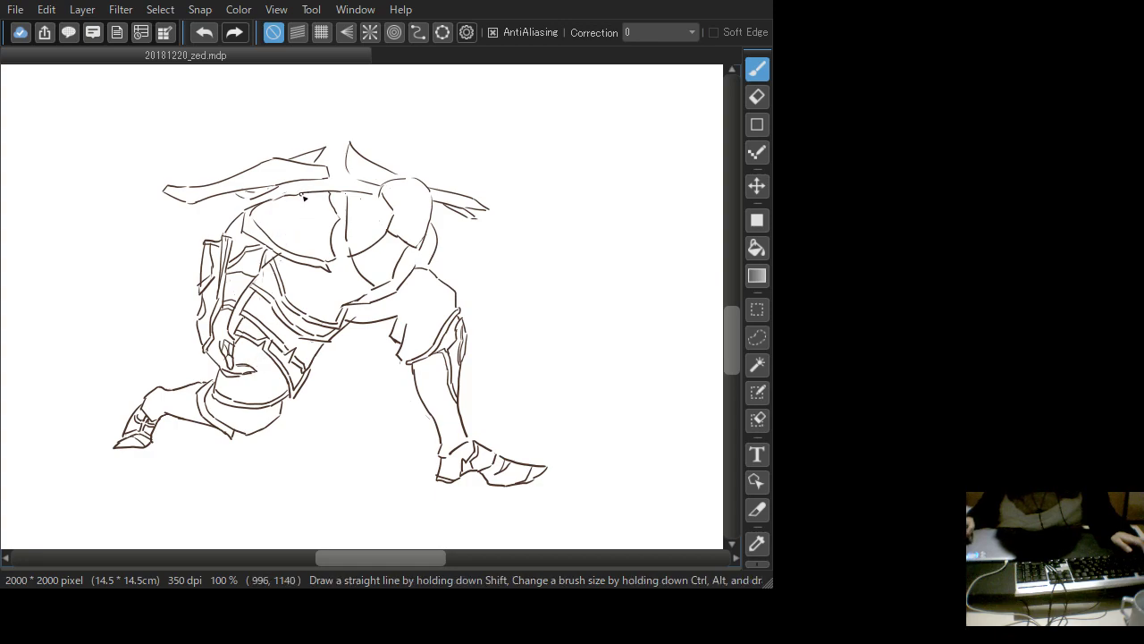
Add a second line along the lower edge of the chest plate and save the drawing
{"action": "mouse_move", "coordinate": [246, 218]}
{"action": "left_mouse_down"}
{"action": "mouse_move", "coordinate": [272, 248]}
{"action": "mouse_move", "coordinate": [326, 267]}
{"action": "mouse_move", "coordinate": [337, 293]}
{"action": "mouse_move", "coordinate": [306, 265]}
{"action": "mouse_move", "coordinate": [324, 298]}
{"action": "left_mouse_up"}
{"action": "key", "text": "ctrl+s"}
{"action": "key", "text": "ctrl+z"}
{"action": "key", "text": "ctrl+z"}
{"action": "key", "text": "ctrl+z"}
Sketch curved bands across the abdomen between the chest plate and waist, and close off the plate's pointed lower tip
{"action": "mouse_move", "coordinate": [290, 257]}
{"action": "left_mouse_down"}
{"action": "mouse_move", "coordinate": [297, 286]}
{"action": "mouse_move", "coordinate": [322, 305]}
{"action": "left_mouse_up"}
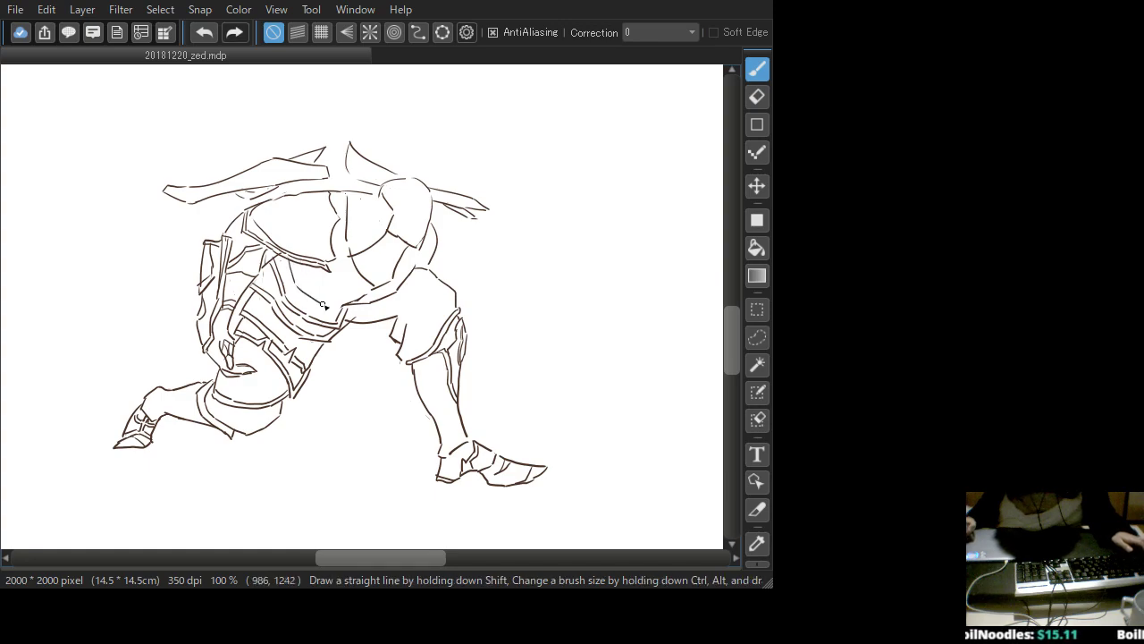
{"action": "left_click_drag", "start_coordinate": [311, 267], "coordinate": [342, 306]}
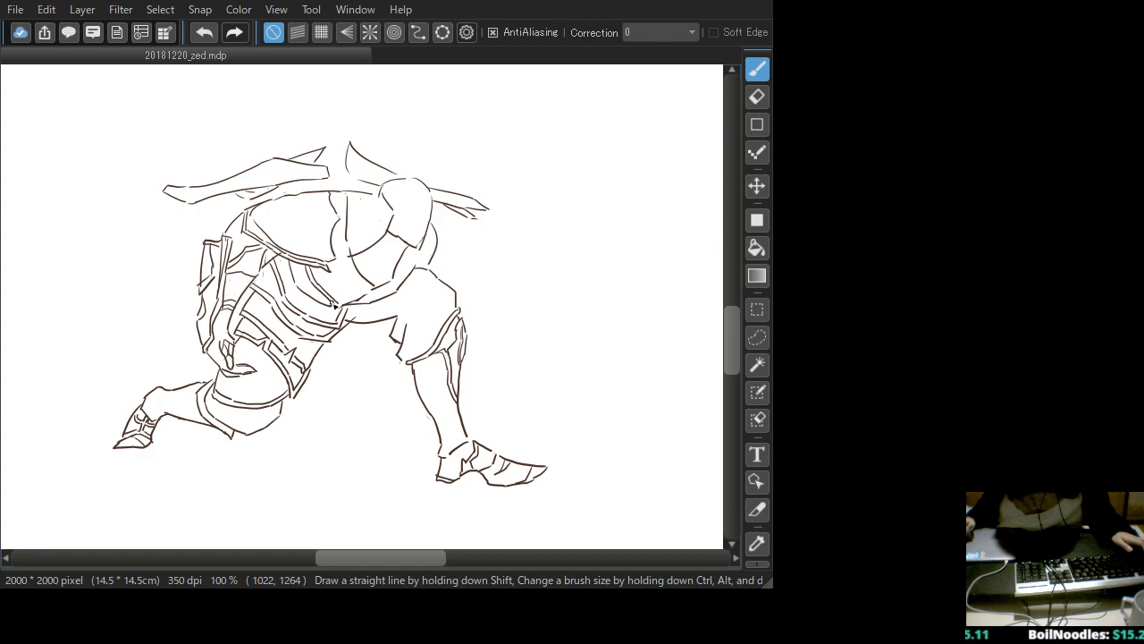
{"action": "left_click_drag", "start_coordinate": [295, 262], "coordinate": [331, 306]}
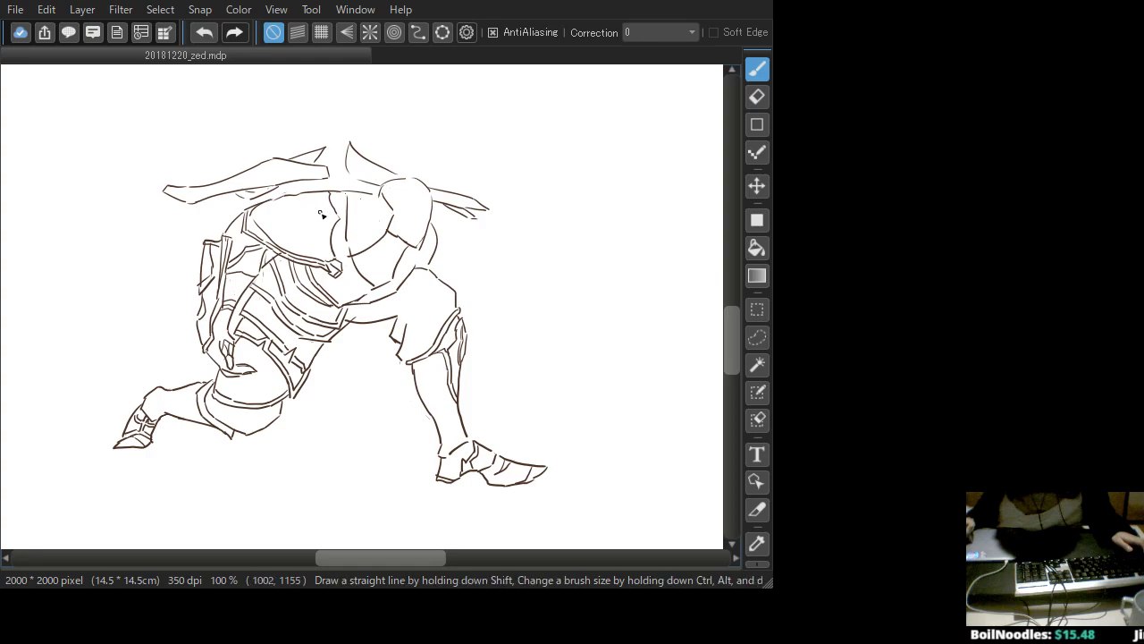
Sketch a jagged, curling ornament edge inside the chest plate, with an oval boss near the plate's upper left corner
{"action": "mouse_move", "coordinate": [286, 196]}
{"action": "left_mouse_down"}
{"action": "mouse_move", "coordinate": [329, 192]}
{"action": "mouse_move", "coordinate": [333, 203]}
{"action": "mouse_move", "coordinate": [314, 186]}
{"action": "mouse_move", "coordinate": [261, 206]}
{"action": "mouse_move", "coordinate": [307, 187]}
{"action": "mouse_move", "coordinate": [263, 207]}
{"action": "mouse_move", "coordinate": [297, 190]}
{"action": "mouse_move", "coordinate": [323, 219]}
{"action": "left_mouse_up"}
{"action": "key", "text": "ctrl+z"}
{"action": "key", "text": "ctrl+z"}
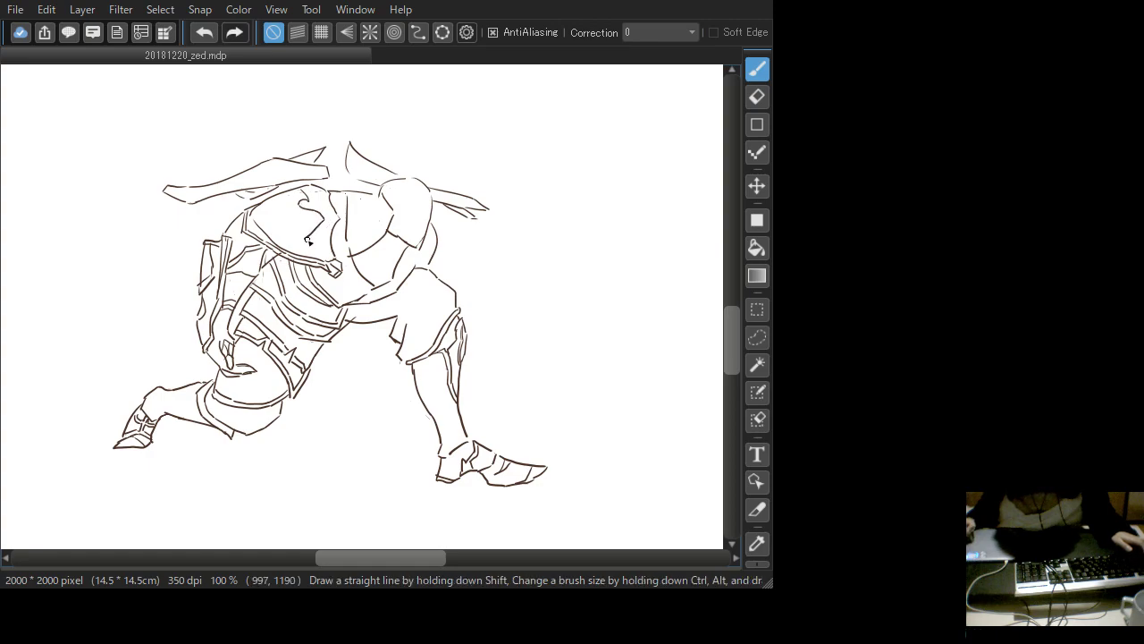
{"action": "left_click_drag", "start_coordinate": [314, 242], "coordinate": [321, 249]}
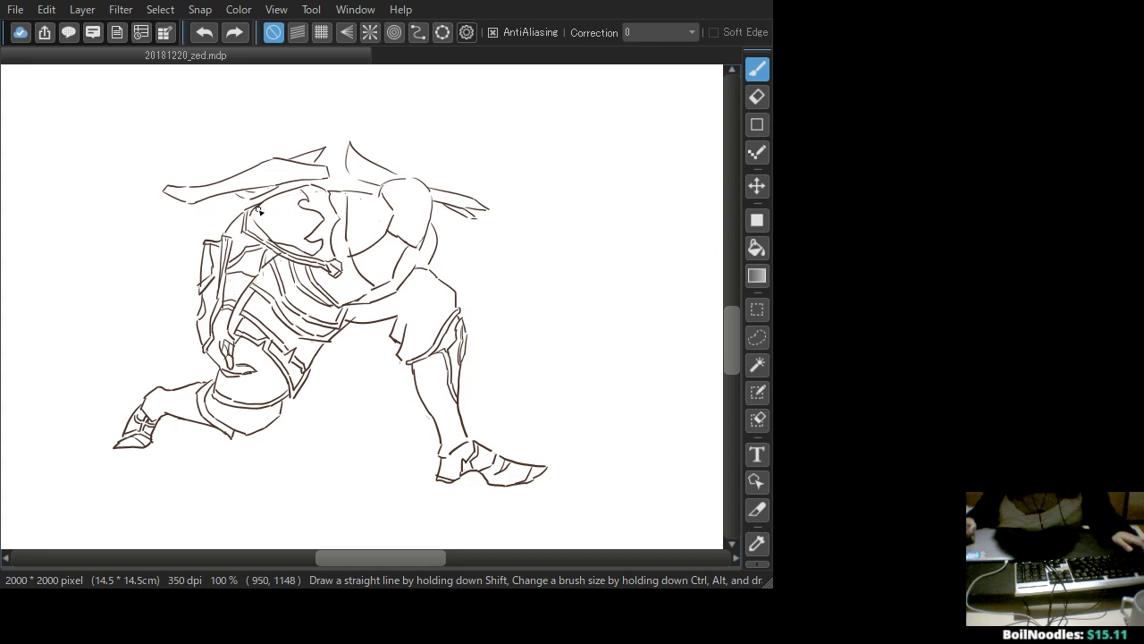
{"action": "mouse_move", "coordinate": [273, 220]}
{"action": "left_mouse_down"}
{"action": "mouse_move", "coordinate": [259, 225]}
{"action": "mouse_move", "coordinate": [279, 240]}
{"action": "left_mouse_up"}
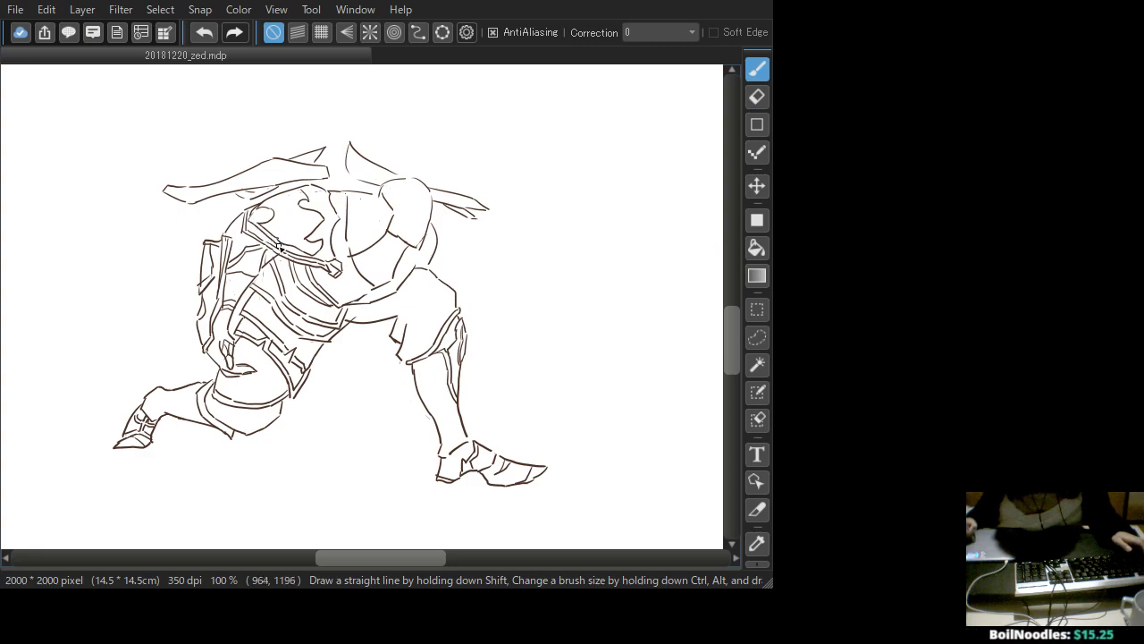
{"action": "left_click_drag", "start_coordinate": [257, 207], "coordinate": [273, 212]}
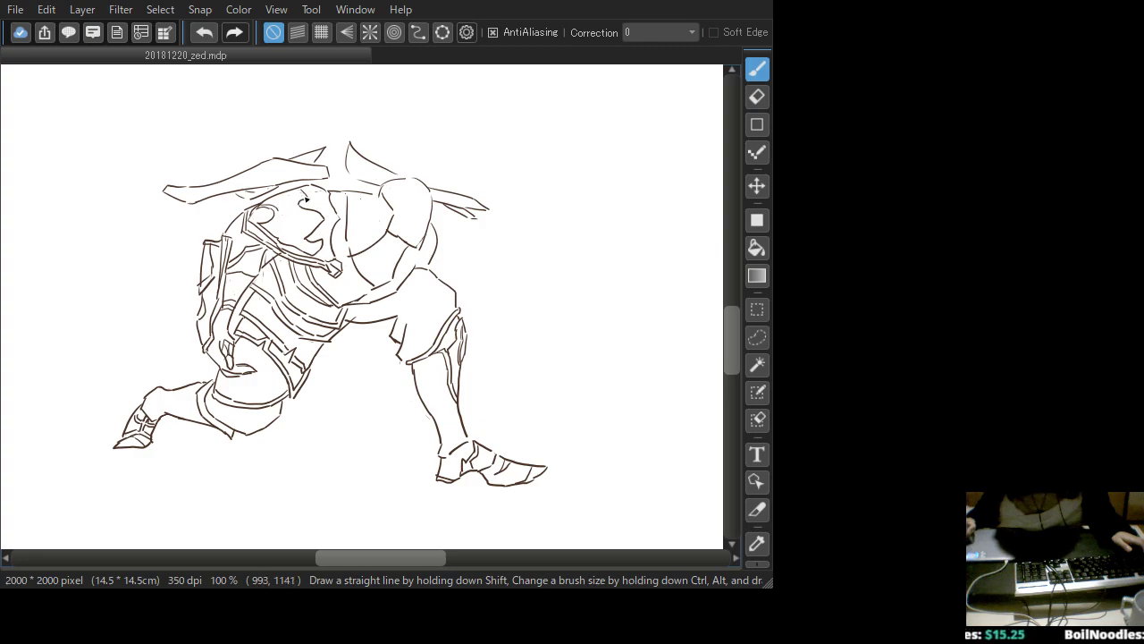
Sketch flowing pointed strands from the oval boss toward the jagged ornament edge on the chest plate
{"action": "left_click_drag", "start_coordinate": [305, 196], "coordinate": [291, 206]}
{"action": "key", "text": "ctrl+z"}
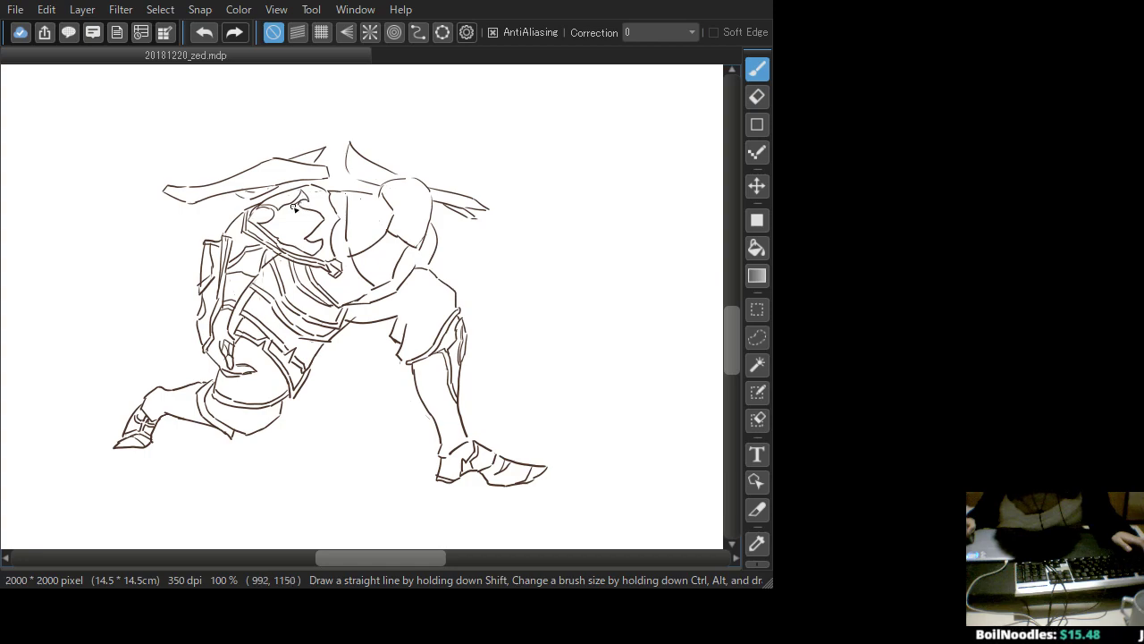
{"action": "key", "text": "ctrl+z"}
{"action": "mouse_move", "coordinate": [282, 212]}
{"action": "left_mouse_down"}
{"action": "mouse_move", "coordinate": [292, 207]}
{"action": "mouse_move", "coordinate": [280, 214]}
{"action": "left_mouse_up"}
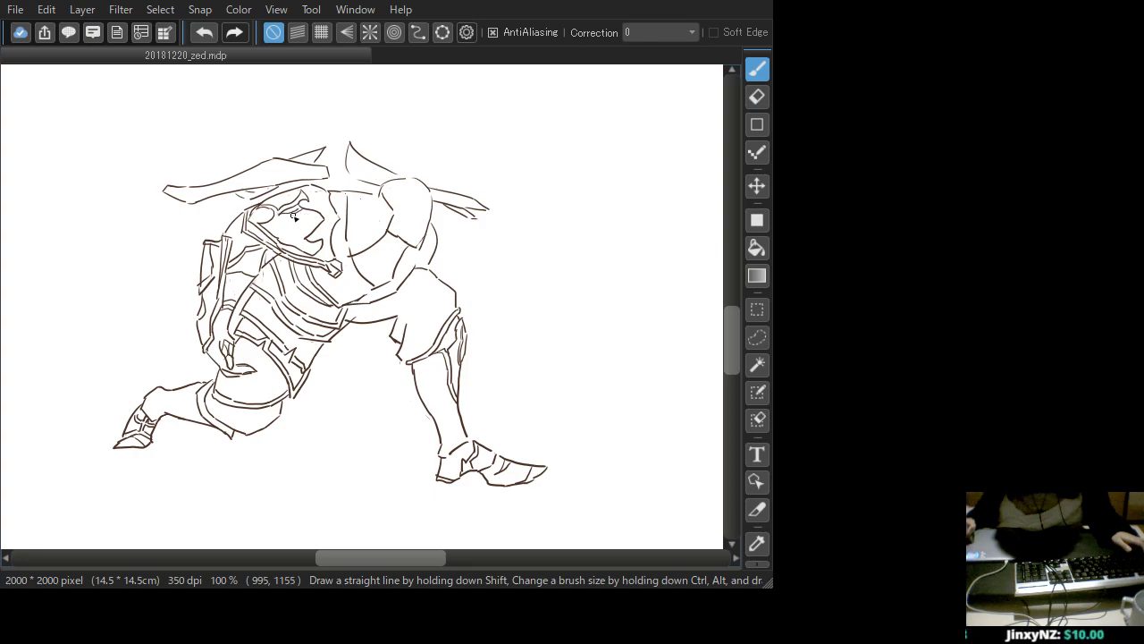
{"action": "left_click_drag", "start_coordinate": [314, 224], "coordinate": [294, 222]}
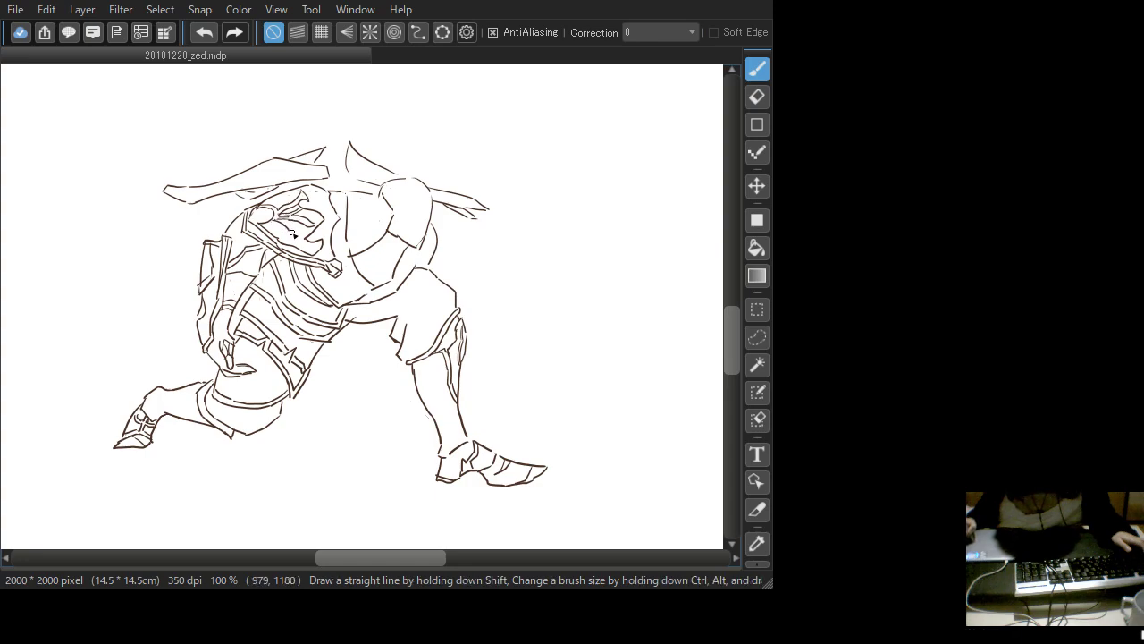
{"action": "key", "text": "ctrl+z"}
{"action": "left_click_drag", "start_coordinate": [284, 226], "coordinate": [313, 246]}
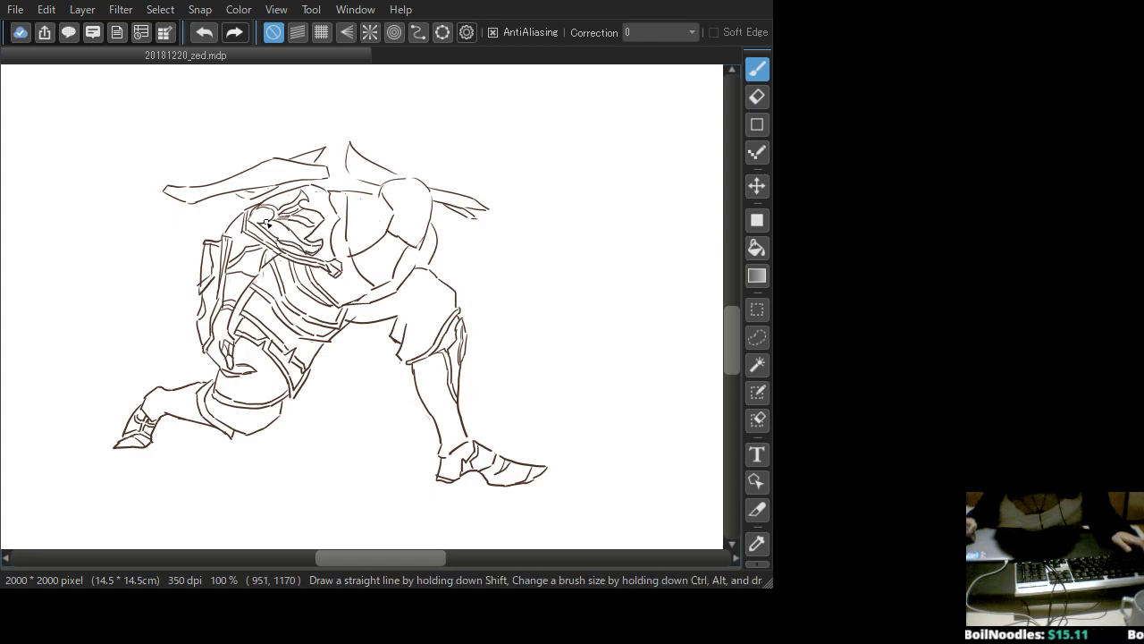
Double the outlines of the curled ornament tips and the oval boss on the chest plate
{"action": "left_click_drag", "start_coordinate": [265, 223], "coordinate": [280, 238]}
{"action": "key", "text": "ctrl+z"}
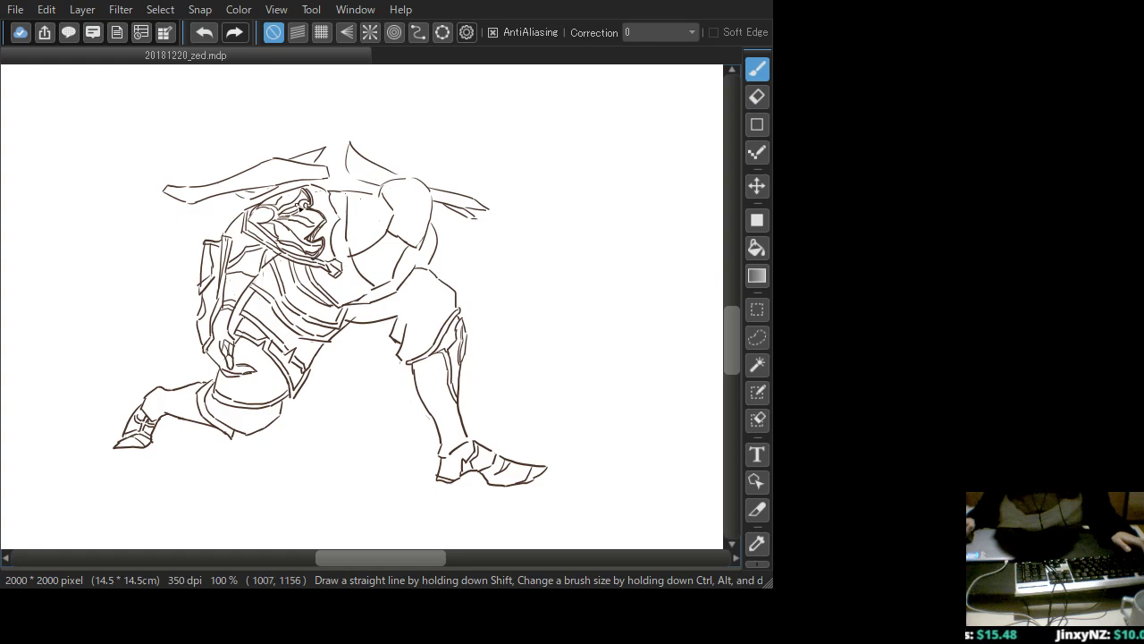
{"action": "left_click_drag", "start_coordinate": [266, 213], "coordinate": [271, 212]}
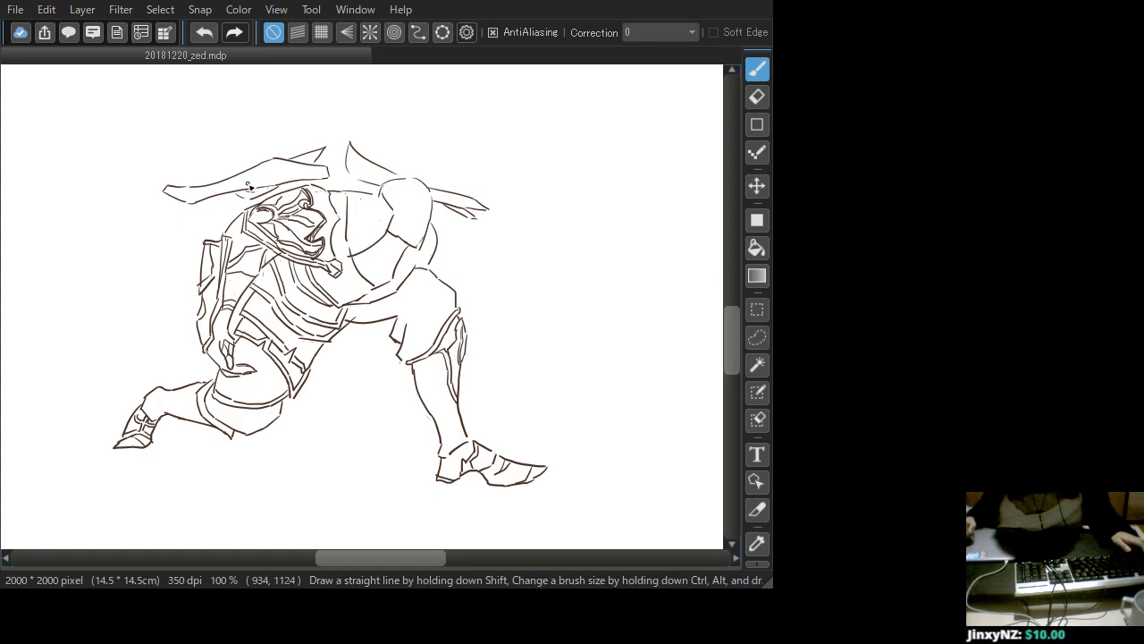
Sketch facet lines along the shoulder blades and their tips, and hatch the two pointed spikes between them
{"action": "key", "text": "ctrl+z"}
{"action": "left_click_drag", "start_coordinate": [178, 190], "coordinate": [178, 199]}
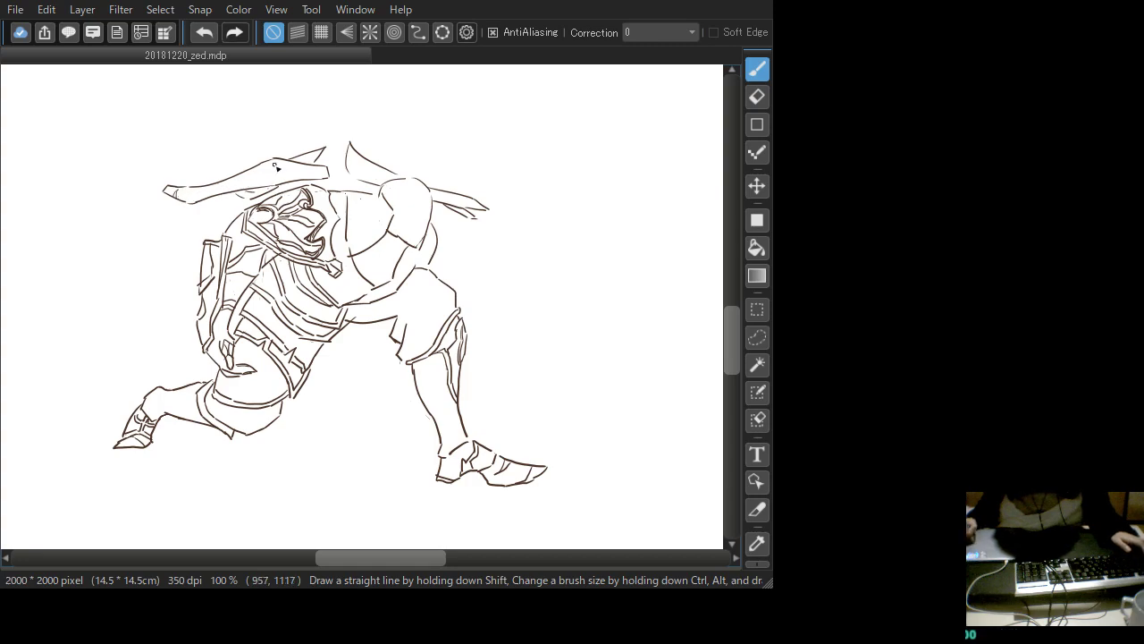
{"action": "mouse_move", "coordinate": [266, 166]}
{"action": "left_mouse_down"}
{"action": "mouse_move", "coordinate": [293, 176]}
{"action": "mouse_move", "coordinate": [302, 166]}
{"action": "mouse_move", "coordinate": [326, 177]}
{"action": "left_mouse_up"}
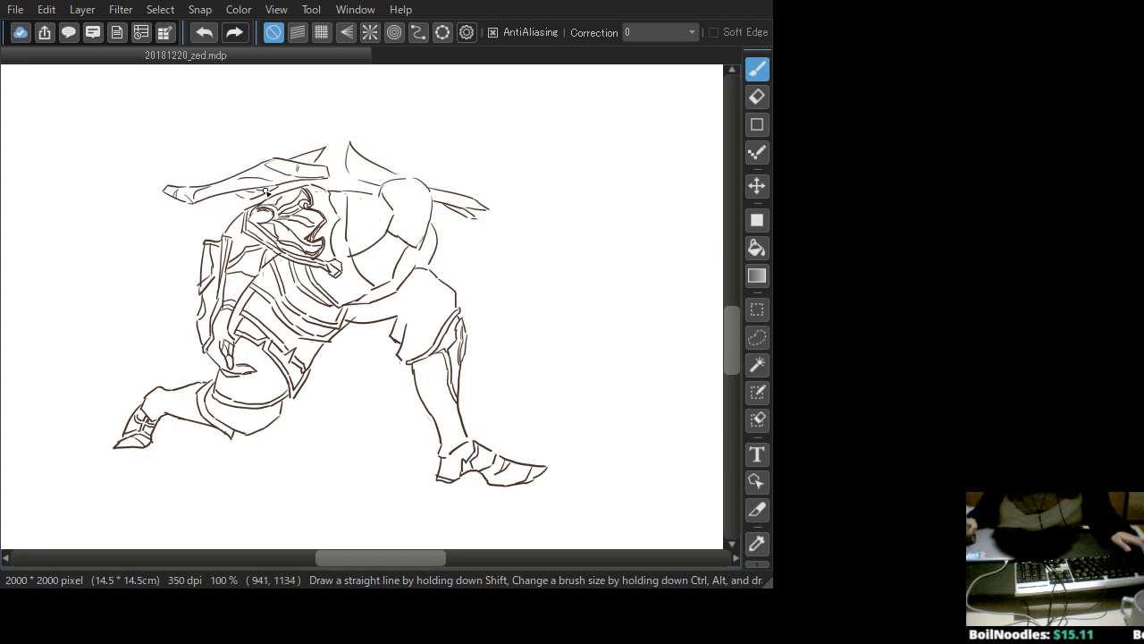
{"action": "left_click_drag", "start_coordinate": [298, 158], "coordinate": [313, 151]}
{"action": "mouse_move", "coordinate": [308, 158]}
{"action": "left_mouse_down"}
{"action": "mouse_move", "coordinate": [325, 150]}
{"action": "mouse_move", "coordinate": [309, 157]}
{"action": "mouse_move", "coordinate": [358, 176]}
{"action": "mouse_move", "coordinate": [364, 164]}
{"action": "mouse_move", "coordinate": [364, 179]}
{"action": "left_mouse_up"}
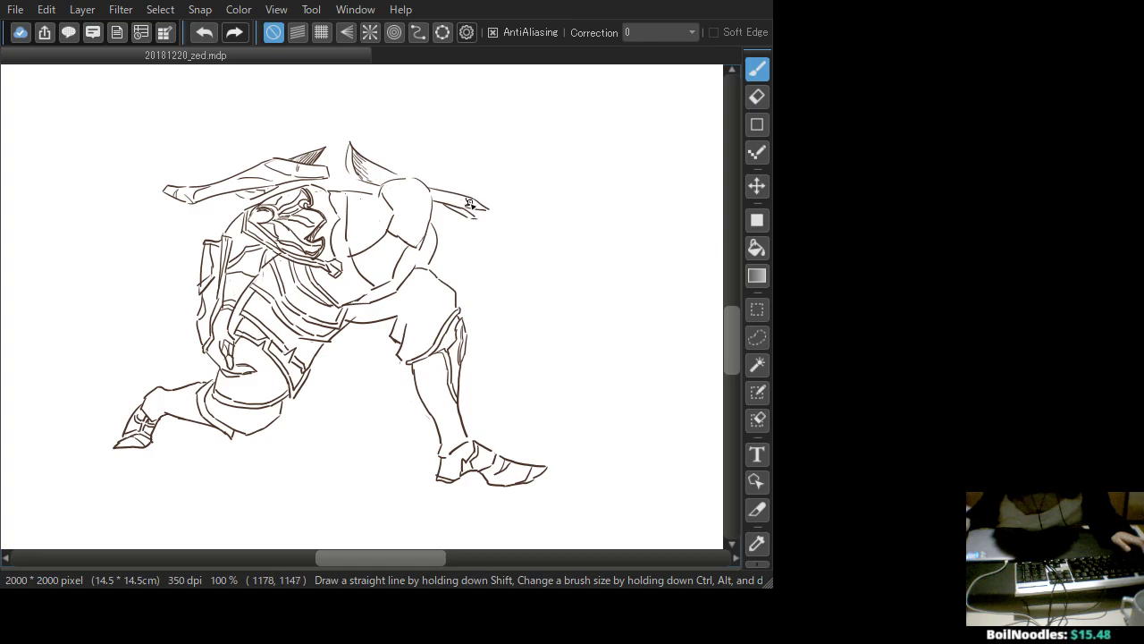
{"action": "left_click_drag", "start_coordinate": [471, 205], "coordinate": [473, 212]}
{"action": "key", "text": "ctrl+z"}
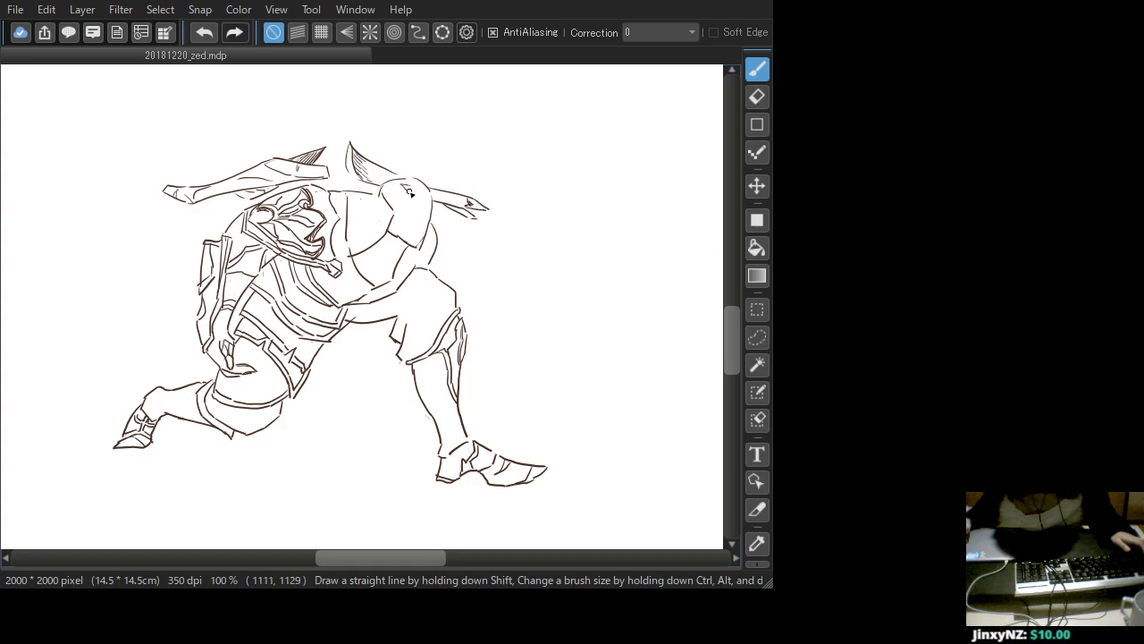
Sketch the helmet's face details: curved brow ridge, narrow eye slit, row of visor slots and a small side bolt
{"action": "left_click_drag", "start_coordinate": [413, 186], "coordinate": [422, 209]}
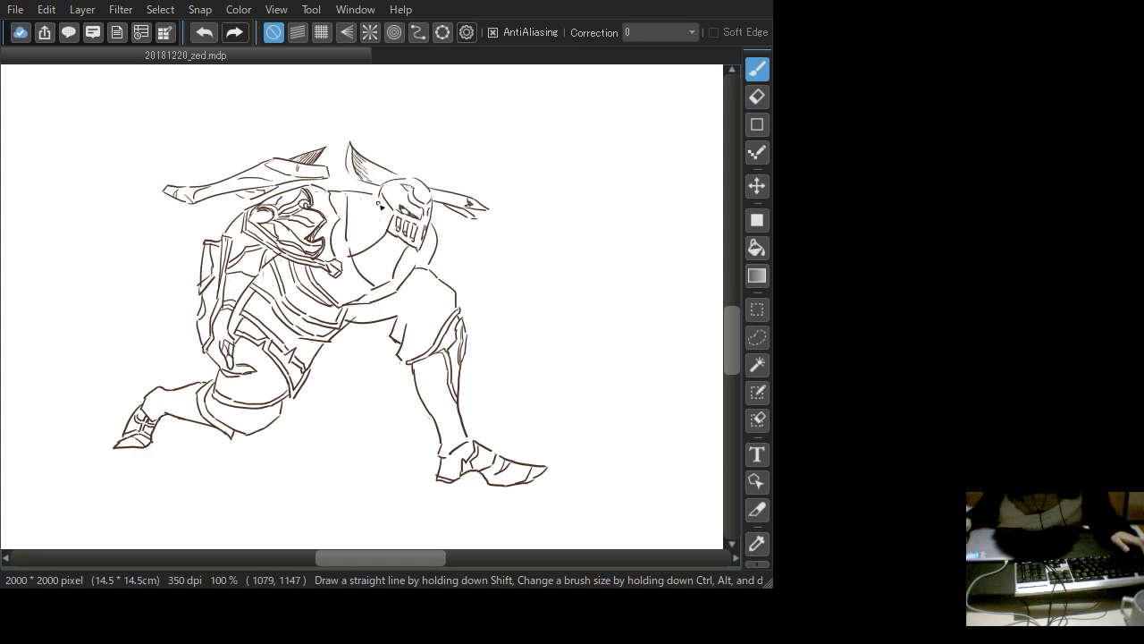
{"action": "left_click_drag", "start_coordinate": [378, 193], "coordinate": [386, 213]}
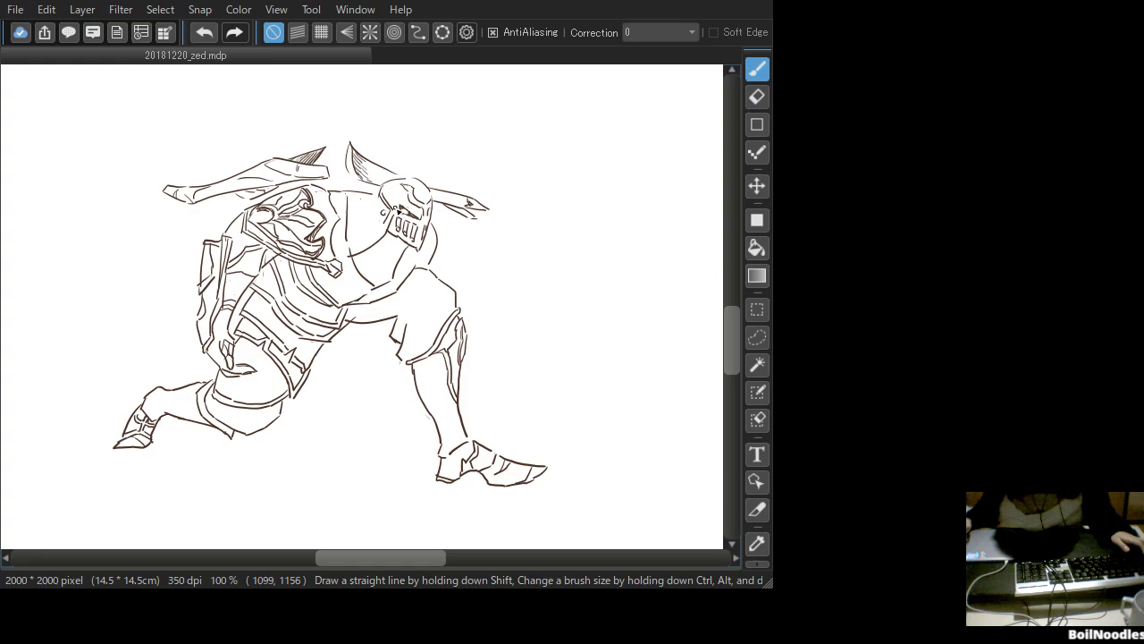
{"action": "key", "text": "ctrl+z"}
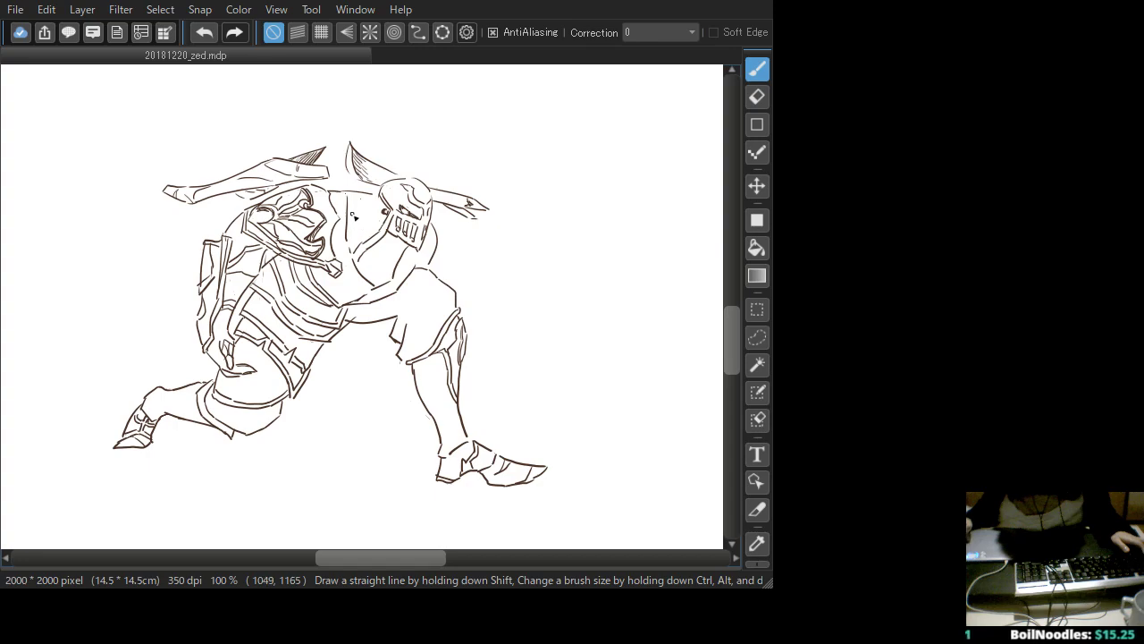
Draw the collar edges around the neck and hatch the shadowed area beneath the helmet's visor
{"action": "left_click_drag", "start_coordinate": [354, 206], "coordinate": [356, 254]}
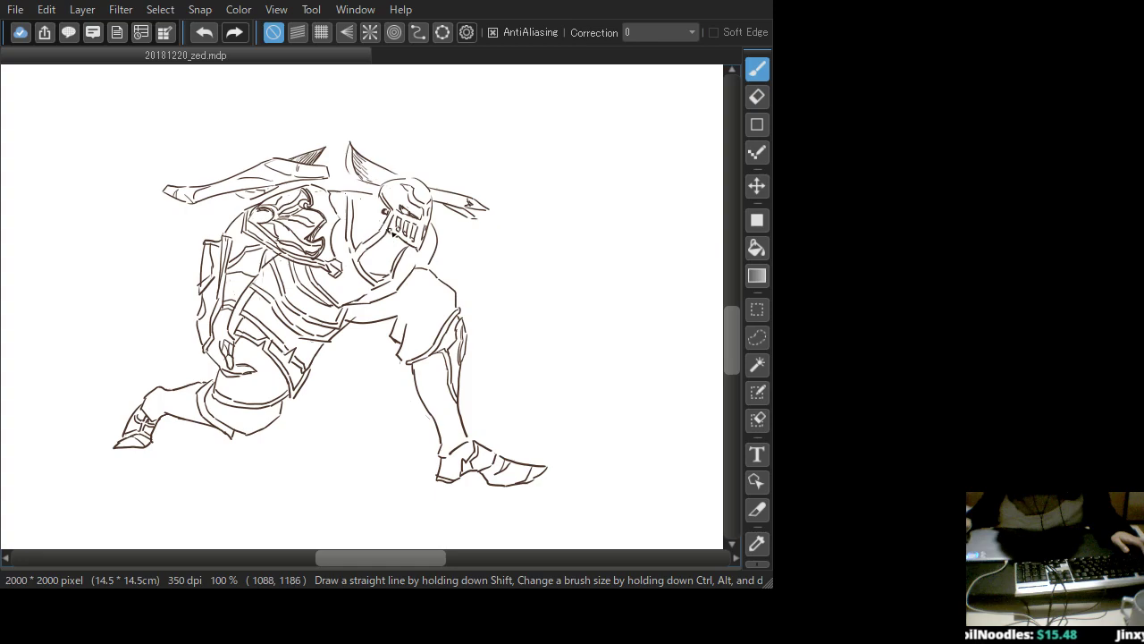
{"action": "left_click_drag", "start_coordinate": [393, 234], "coordinate": [387, 242]}
{"action": "left_click_drag", "start_coordinate": [395, 236], "coordinate": [393, 248]}
{"action": "left_click_drag", "start_coordinate": [401, 241], "coordinate": [400, 251]}
{"action": "mouse_move", "coordinate": [407, 244]}
{"action": "left_mouse_down"}
{"action": "mouse_move", "coordinate": [391, 257]}
{"action": "mouse_move", "coordinate": [378, 241]}
{"action": "mouse_move", "coordinate": [366, 254]}
{"action": "mouse_move", "coordinate": [388, 260]}
{"action": "mouse_move", "coordinate": [365, 270]}
{"action": "mouse_move", "coordinate": [394, 279]}
{"action": "mouse_move", "coordinate": [401, 254]}
{"action": "left_mouse_up"}
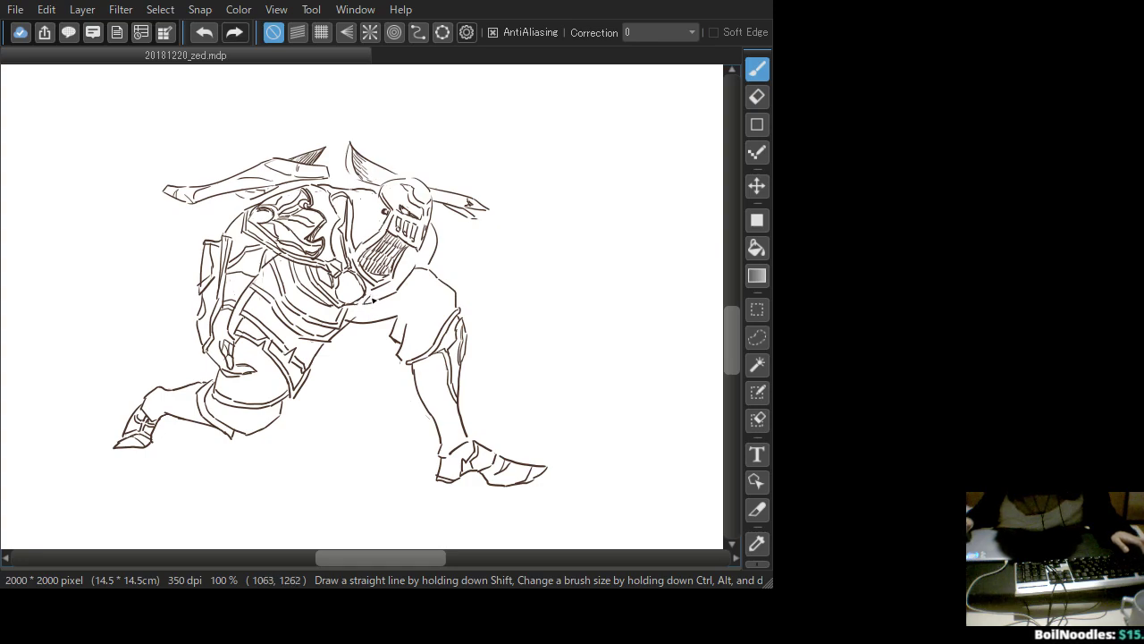
{"action": "left_click_drag", "start_coordinate": [371, 297], "coordinate": [395, 286]}
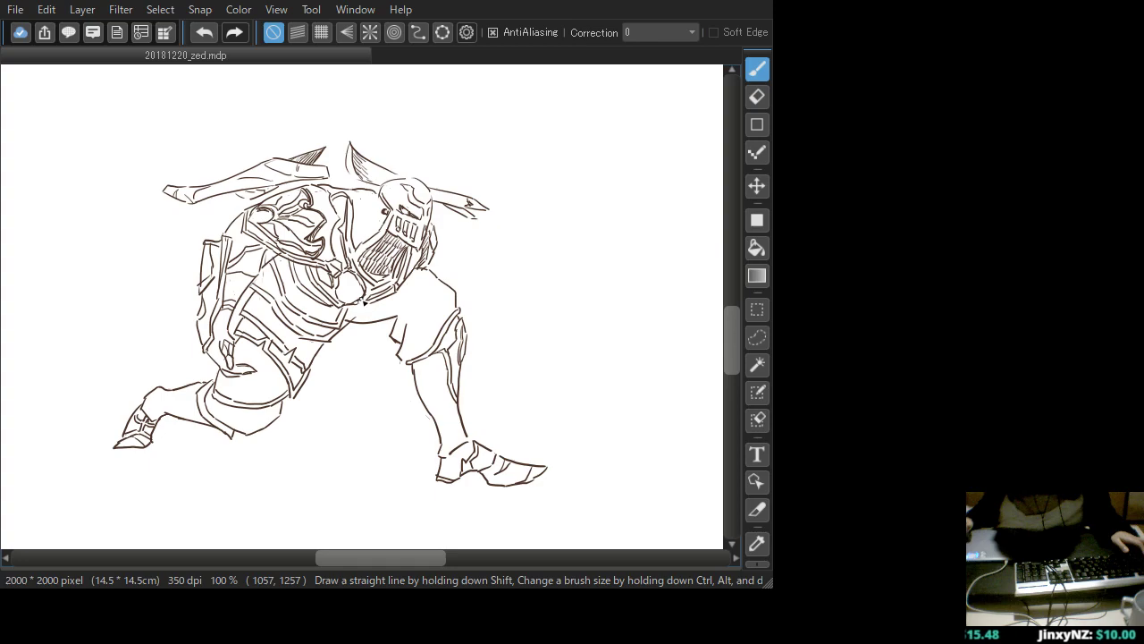
{"action": "left_click_drag", "start_coordinate": [365, 298], "coordinate": [391, 284]}
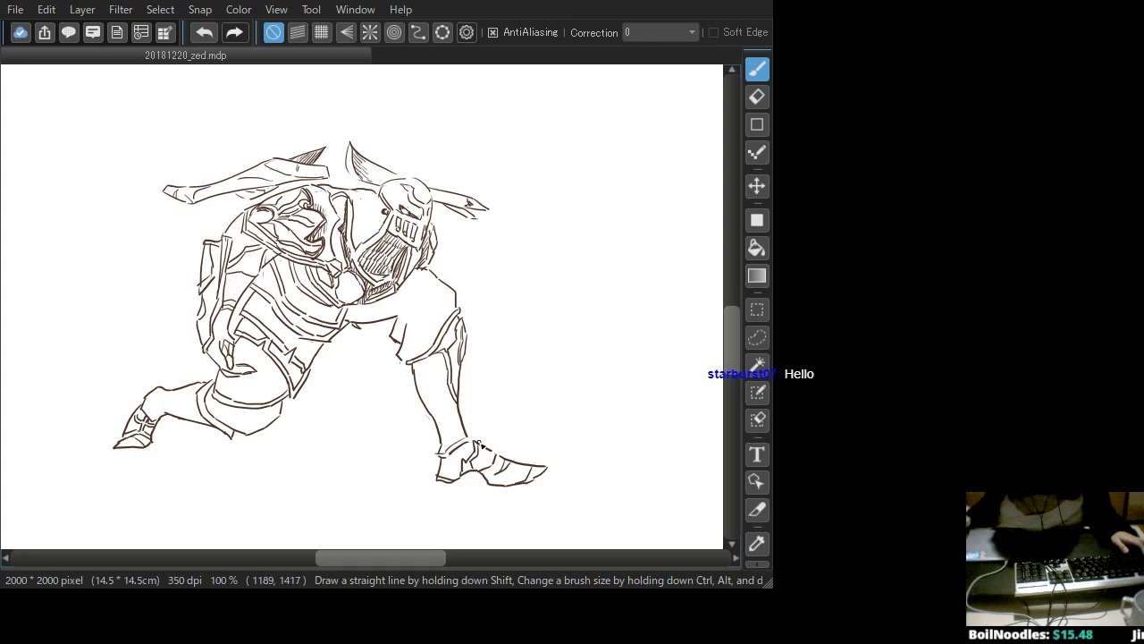
Add cuff and short fold strokes to the front leg, and sign the drawing beneath the front thigh
{"action": "left_click_drag", "start_coordinate": [463, 445], "coordinate": [473, 454]}
{"action": "key", "text": "ctrl+z"}
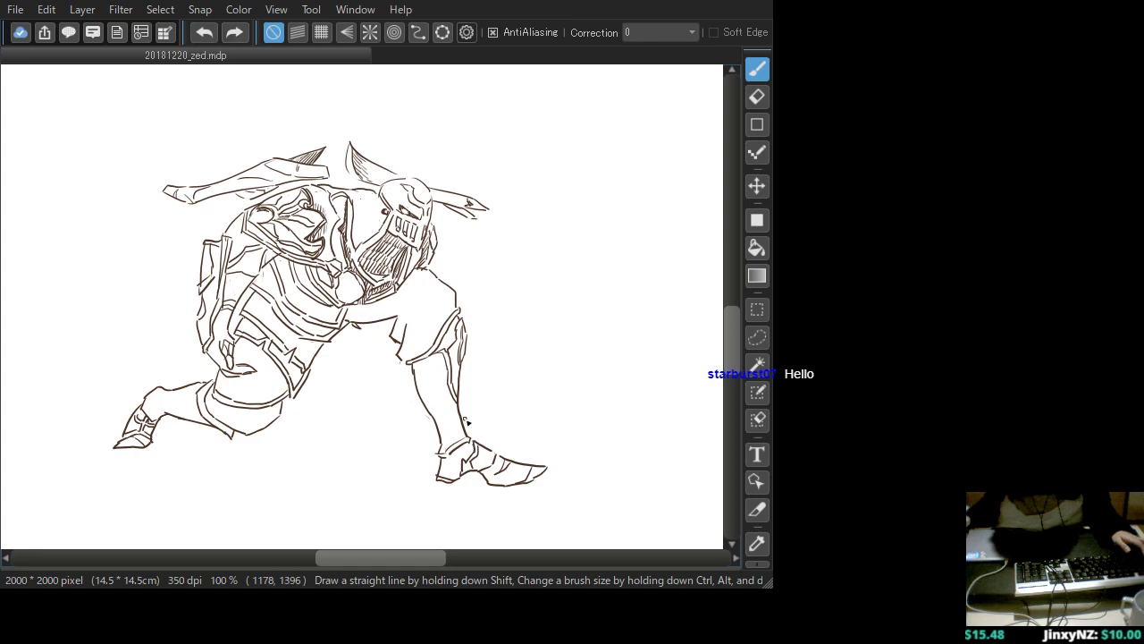
{"action": "mouse_move", "coordinate": [396, 310]}
{"action": "left_mouse_down"}
{"action": "mouse_move", "coordinate": [405, 342]}
{"action": "mouse_move", "coordinate": [424, 324]}
{"action": "mouse_move", "coordinate": [414, 355]}
{"action": "left_mouse_up"}
{"action": "key", "text": "ctrl+z"}
{"action": "key", "text": "ctrl+z"}
{"action": "key", "text": "ctrl+z"}
{"action": "left_click_drag", "start_coordinate": [457, 312], "coordinate": [451, 325]}
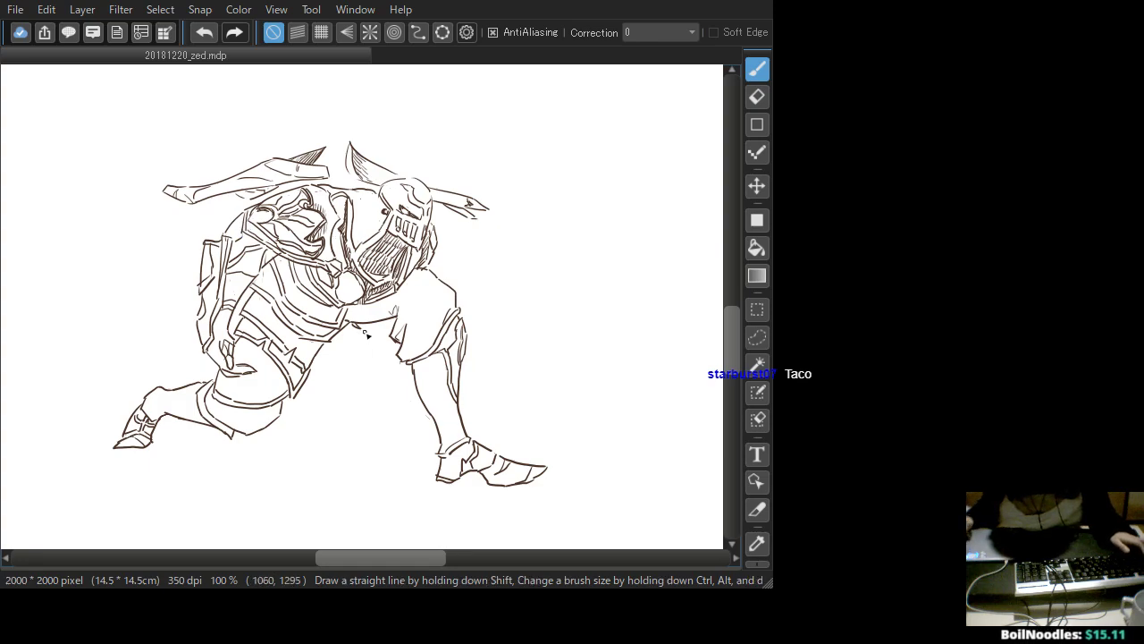
{"action": "left_click_drag", "start_coordinate": [382, 340], "coordinate": [379, 345]}
{"action": "key", "text": "ctrl+z"}
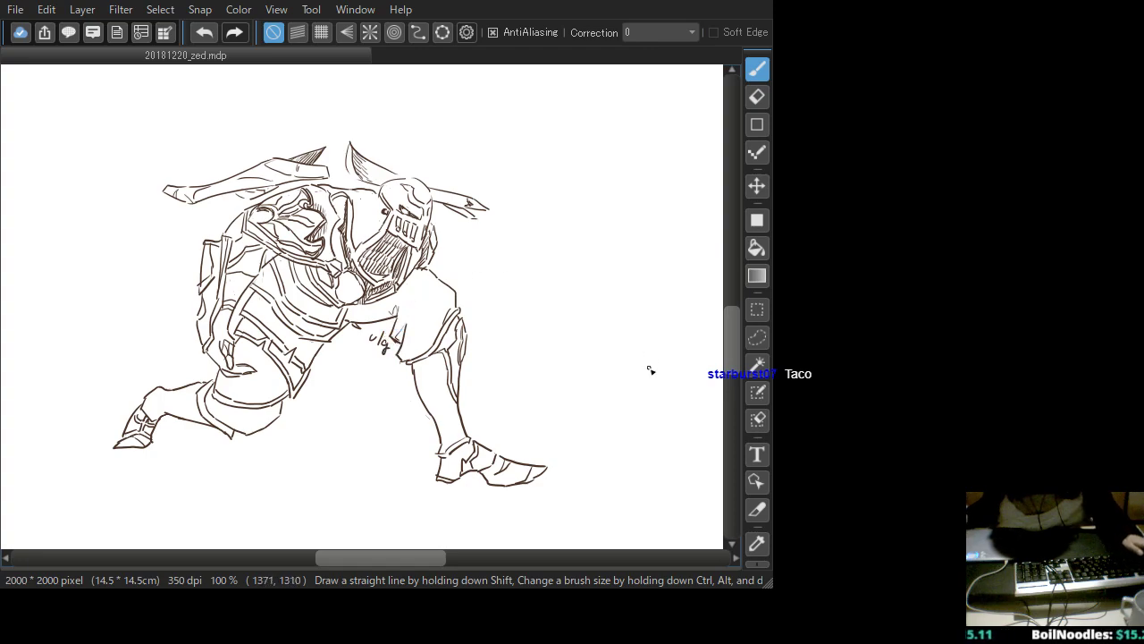
Add a new empty layer directly above Layer1, beneath the line art
{"action": "key", "text": "Tab"}
{"action": "left_click", "coordinate": [613, 379]}
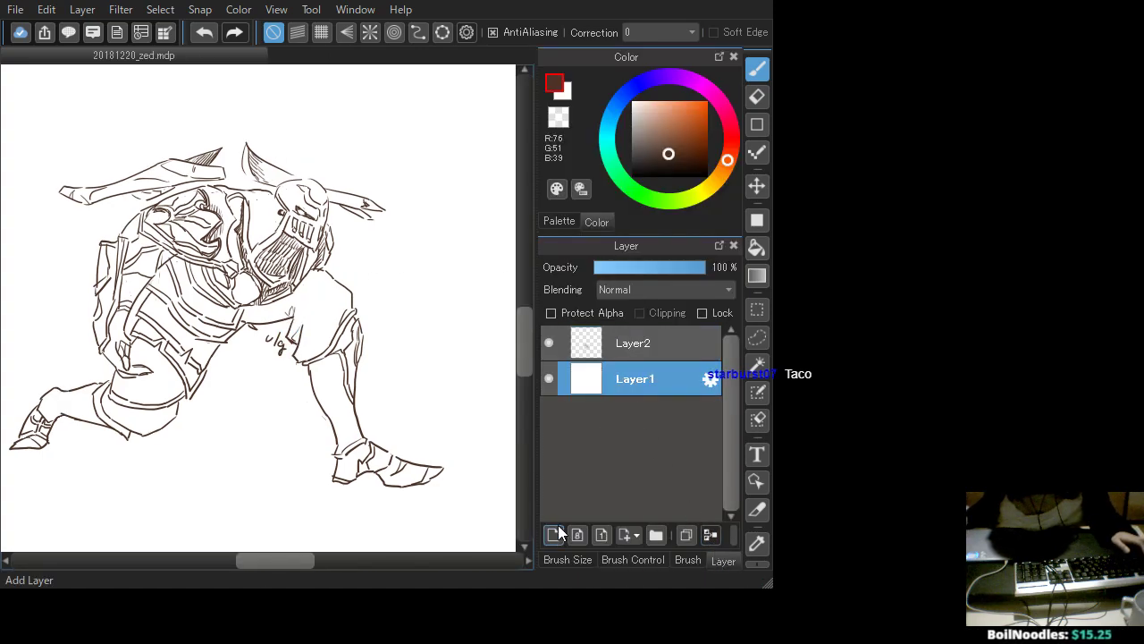
{"action": "left_click", "coordinate": [552, 534]}
{"action": "key", "text": "Tab"}
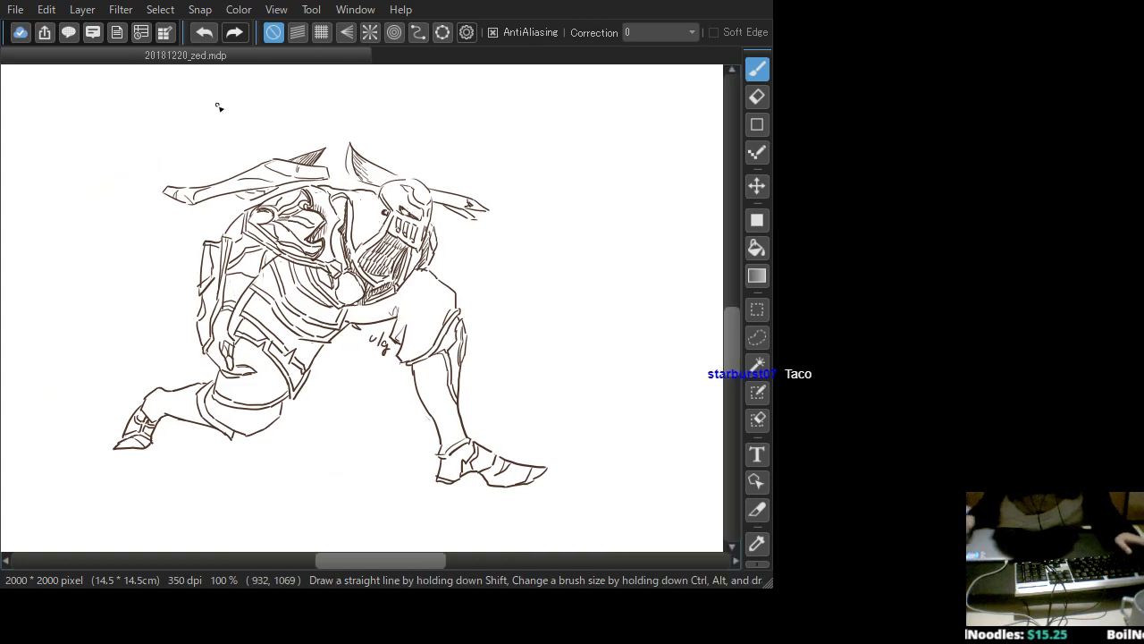
Crop the canvas to a rectangle of about 581 × 458 pixels around the figure and return to the brush
{"action": "left_click", "coordinate": [756, 309]}
{"action": "mouse_move", "coordinate": [61, 99]}
{"action": "left_mouse_down"}
{"action": "mouse_move", "coordinate": [266, 200]}
{"action": "mouse_move", "coordinate": [601, 513]}
{"action": "mouse_move", "coordinate": [582, 510]}
{"action": "left_mouse_up"}
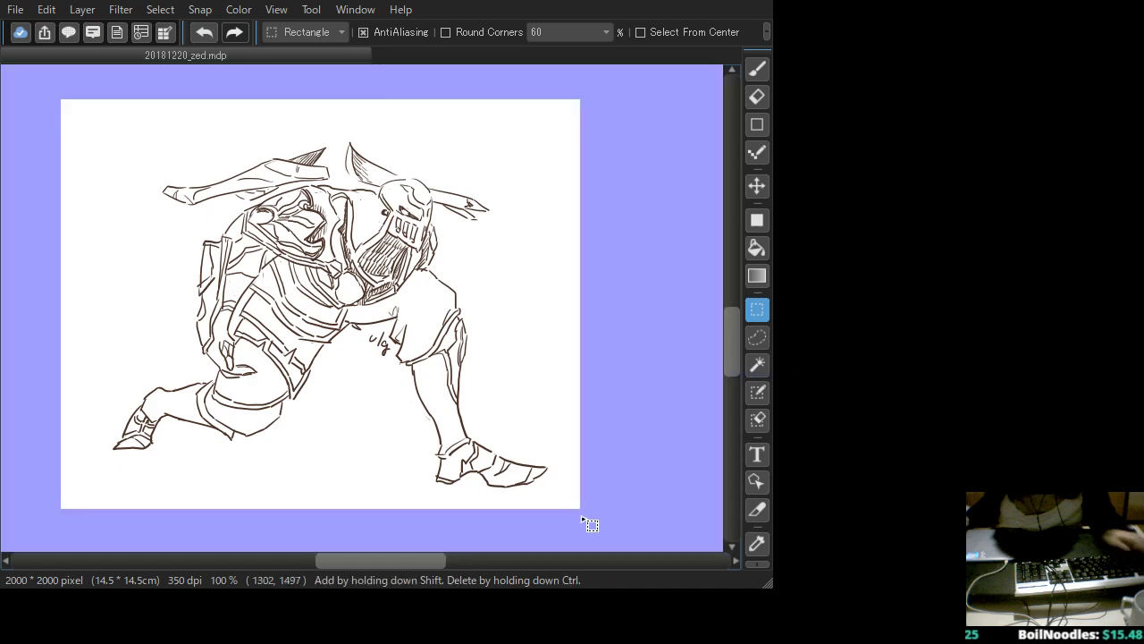
{"action": "left_click", "coordinate": [43, 9]}
{"action": "left_click", "coordinate": [92, 155]}
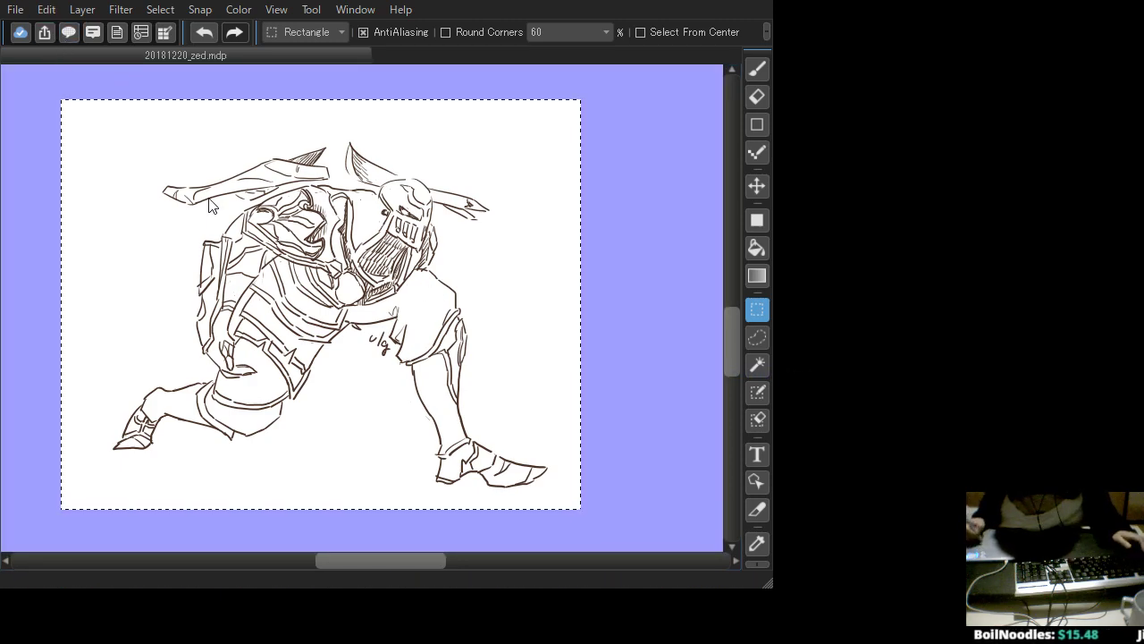
{"action": "left_click", "coordinate": [481, 329]}
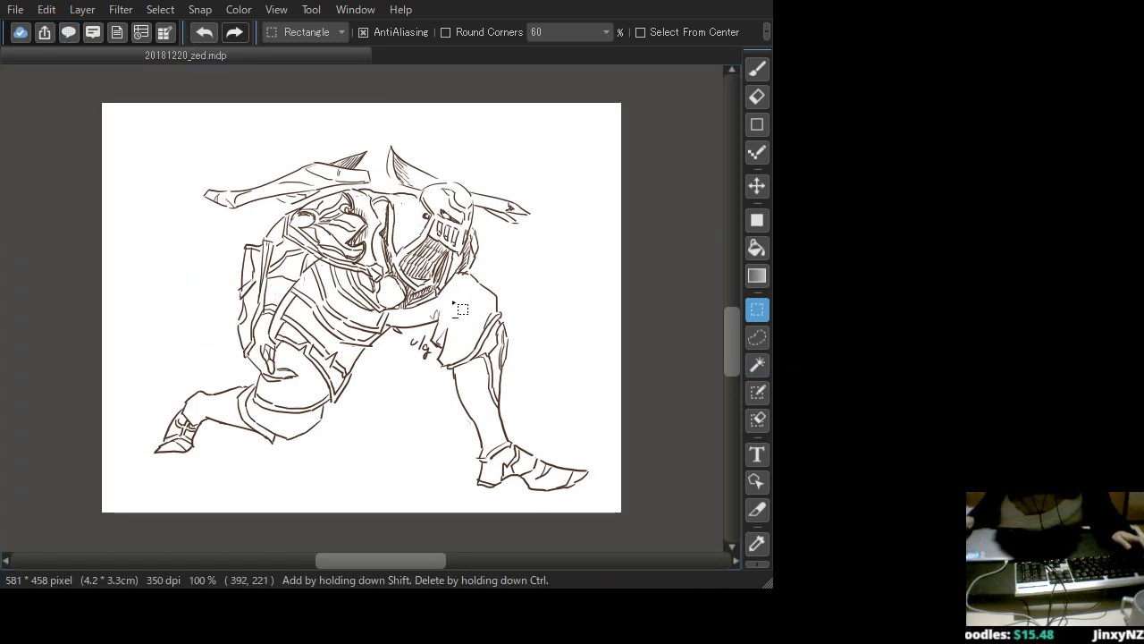
{"action": "key", "text": "b"}
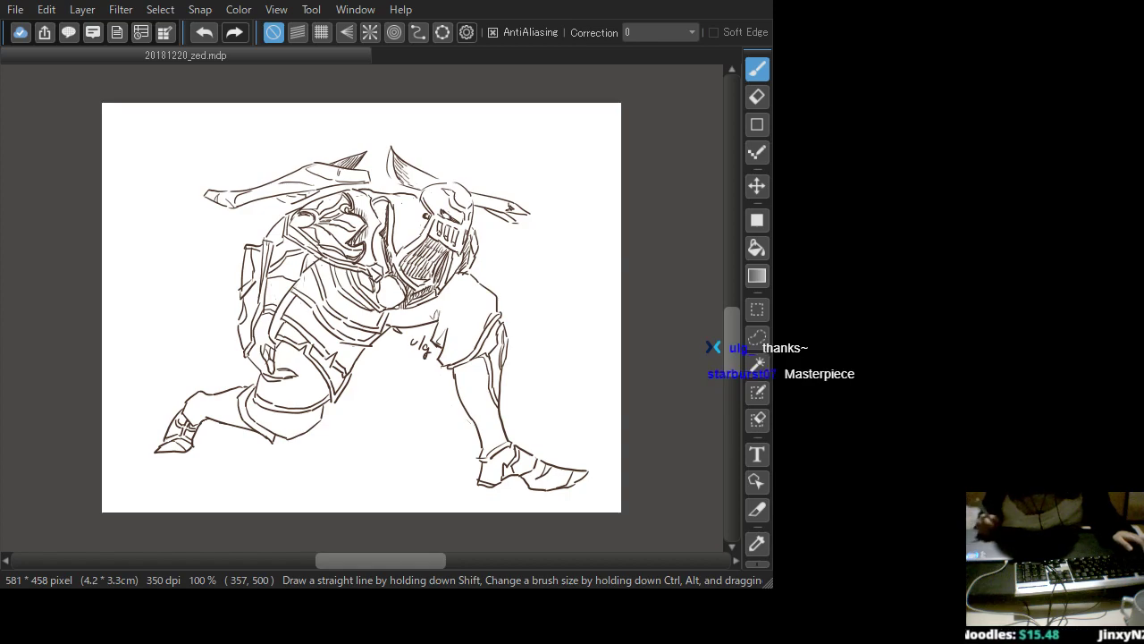
{"action": "left_click_drag", "start_coordinate": [566, 349], "coordinate": [575, 369]}
{"action": "key", "text": "ctrl+z"}
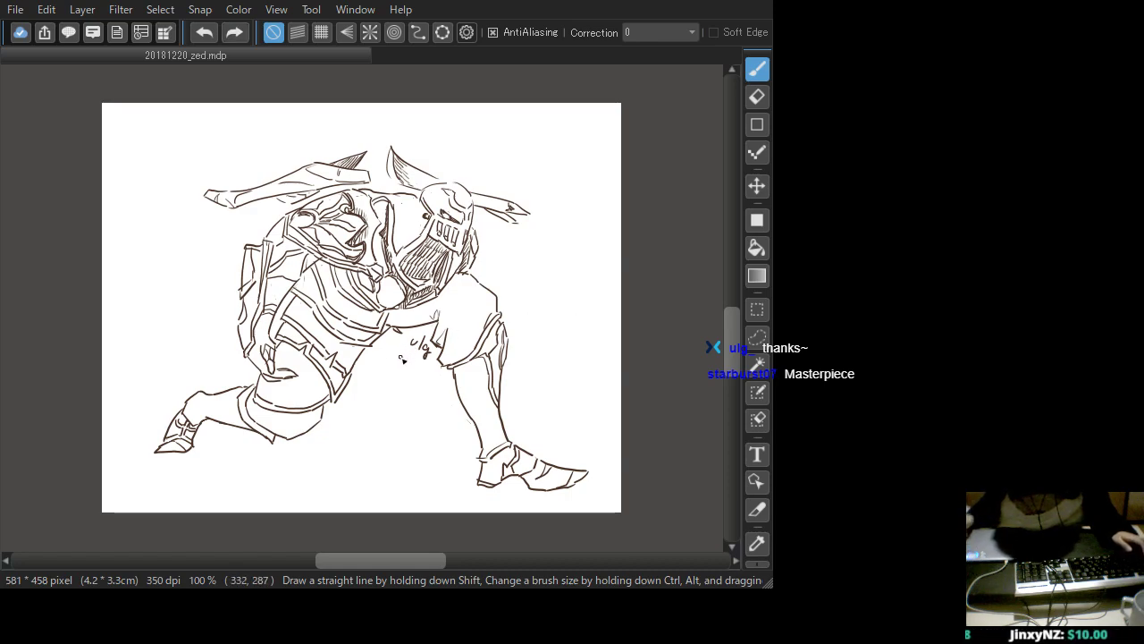
{"action": "key", "text": "Tab"}
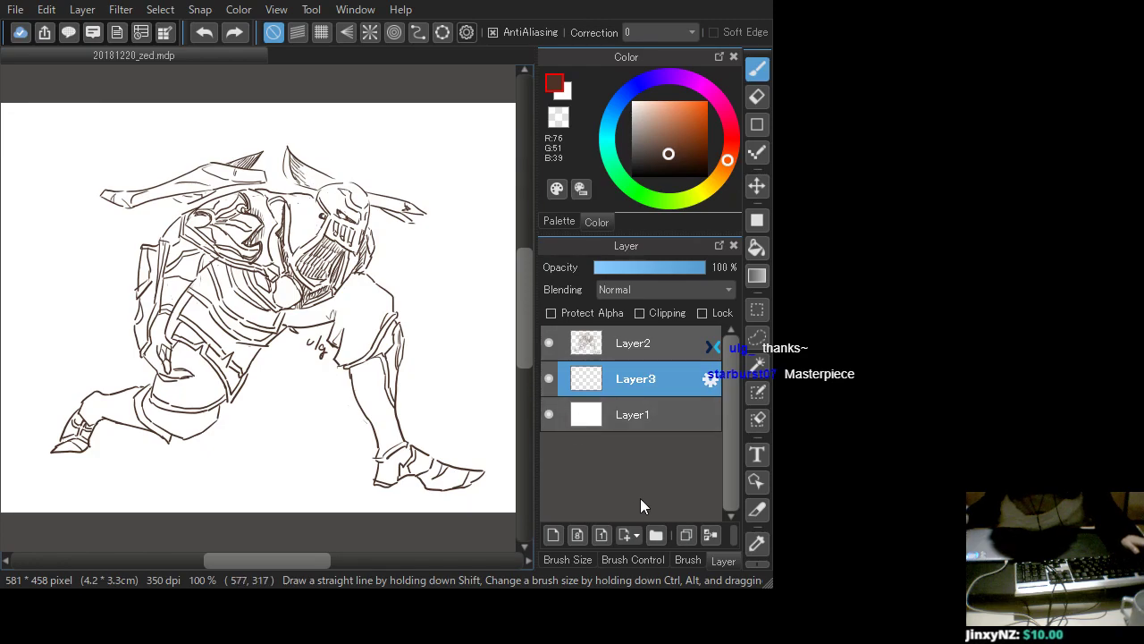
{"action": "key", "text": "Tab"}
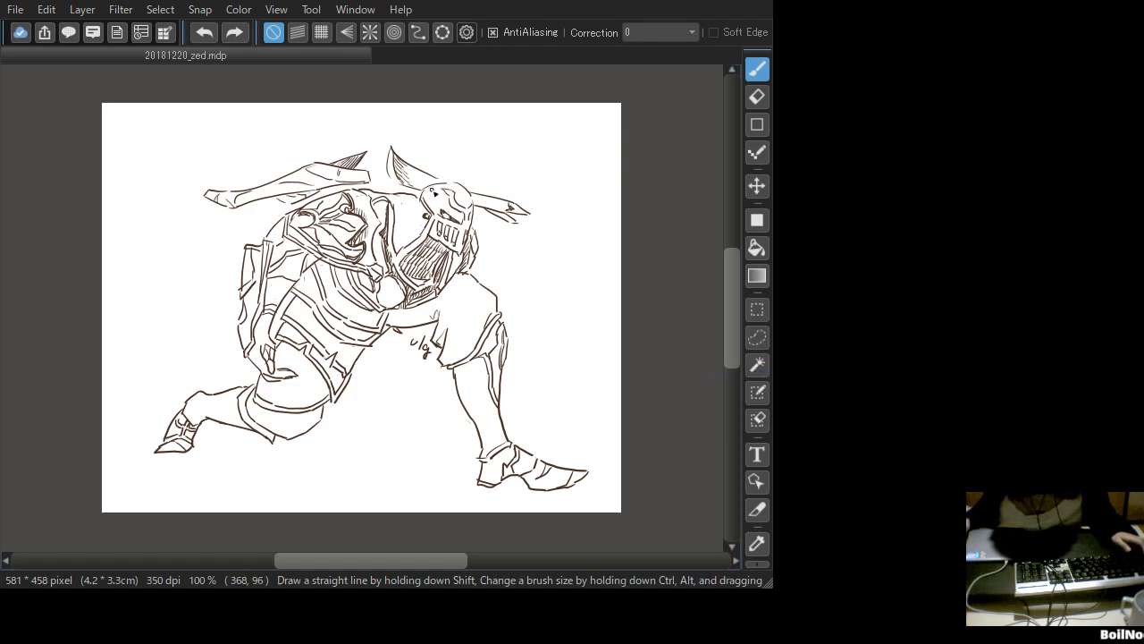
On Layer2, add short strokes to the helmet's crown and wrap lines around the rear lower leg
{"action": "key", "text": "Tab"}
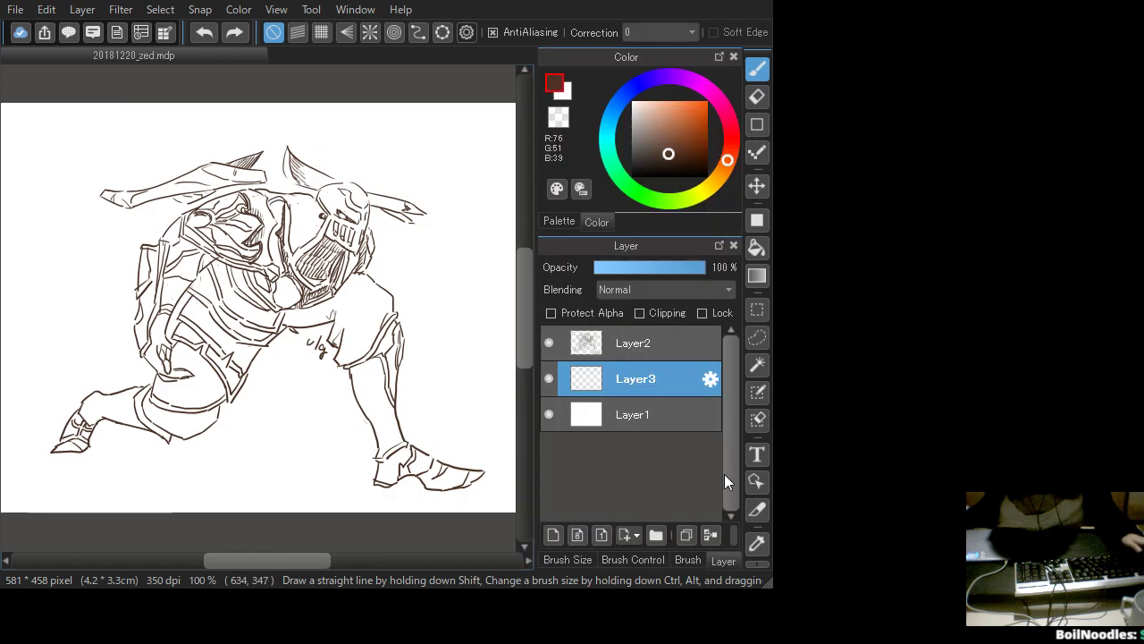
{"action": "left_click", "coordinate": [636, 343]}
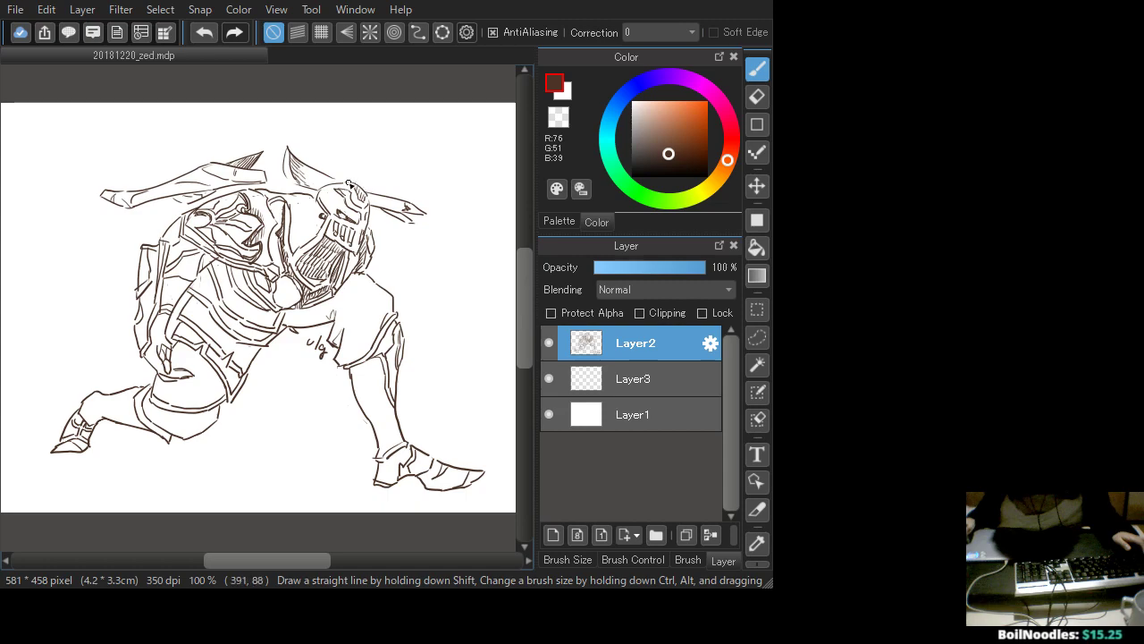
{"action": "key", "text": "ctrl+z"}
{"action": "left_click_drag", "start_coordinate": [351, 183], "coordinate": [370, 193]}
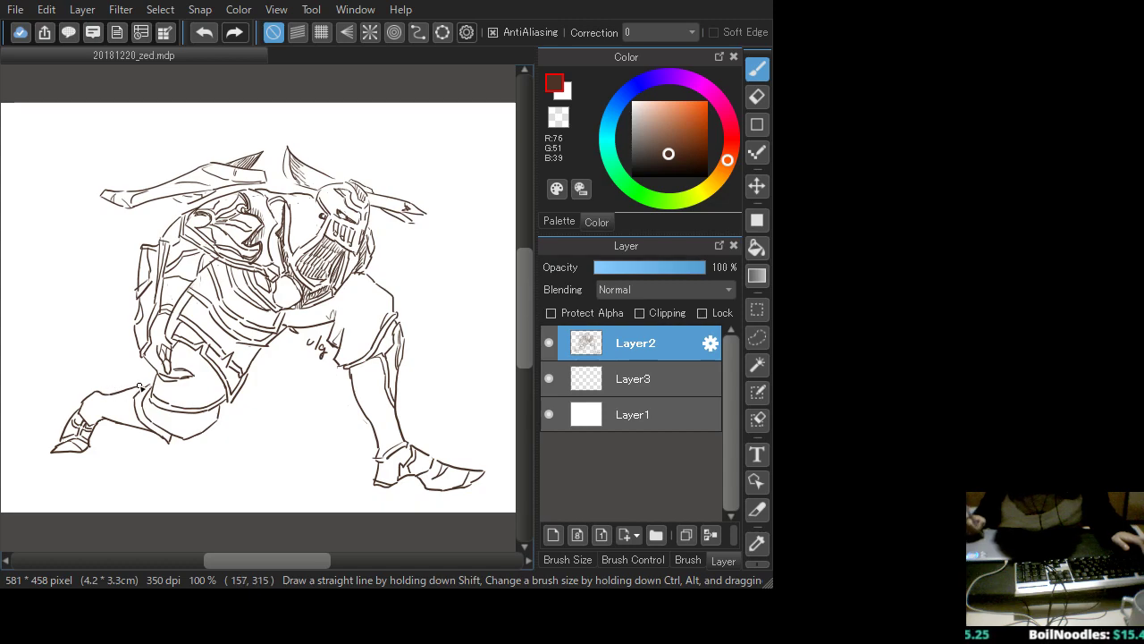
{"action": "key", "text": "ctrl+z"}
{"action": "left_click_drag", "start_coordinate": [137, 388], "coordinate": [128, 420]}
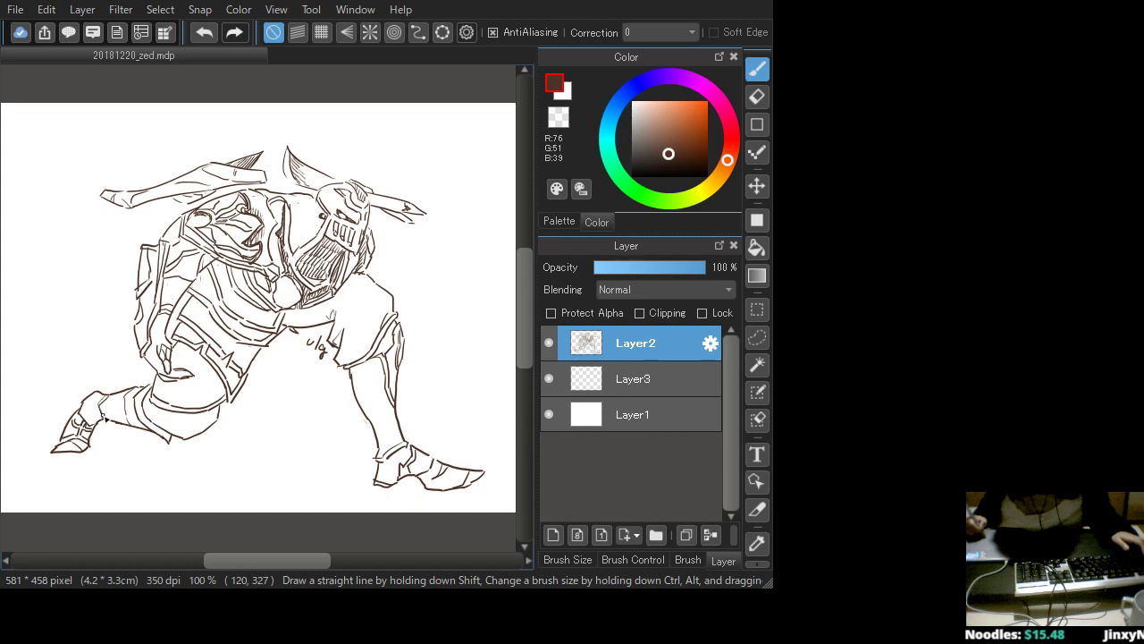
Make Layer3 active and choose the 水彩 watercolour brush at size 10
{"action": "left_click", "coordinate": [642, 381]}
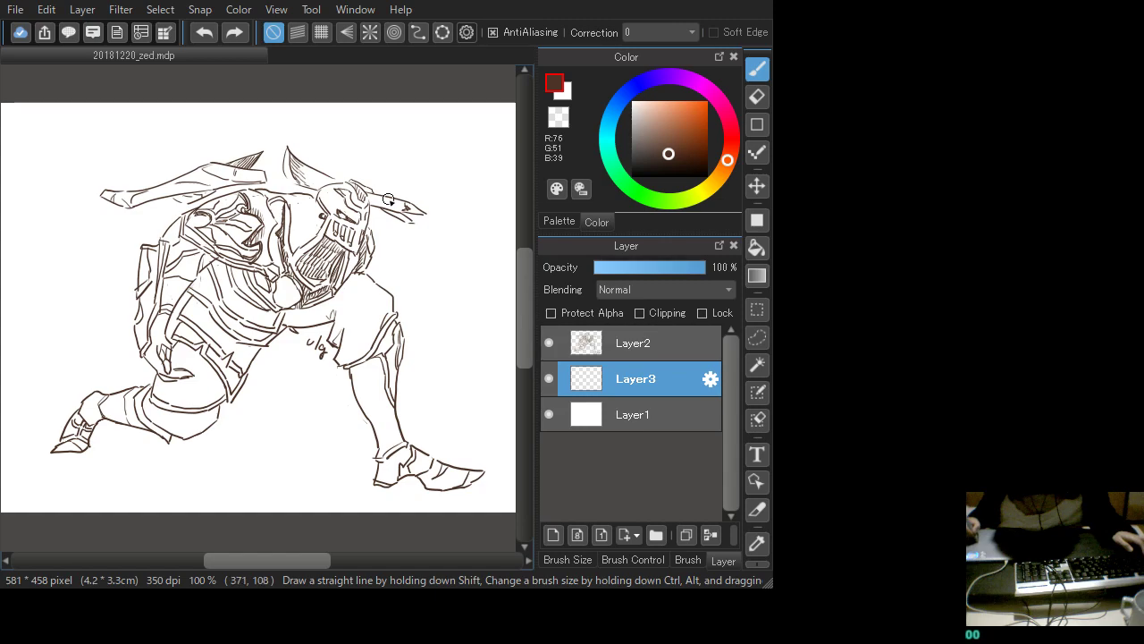
{"action": "left_click", "coordinate": [689, 559]}
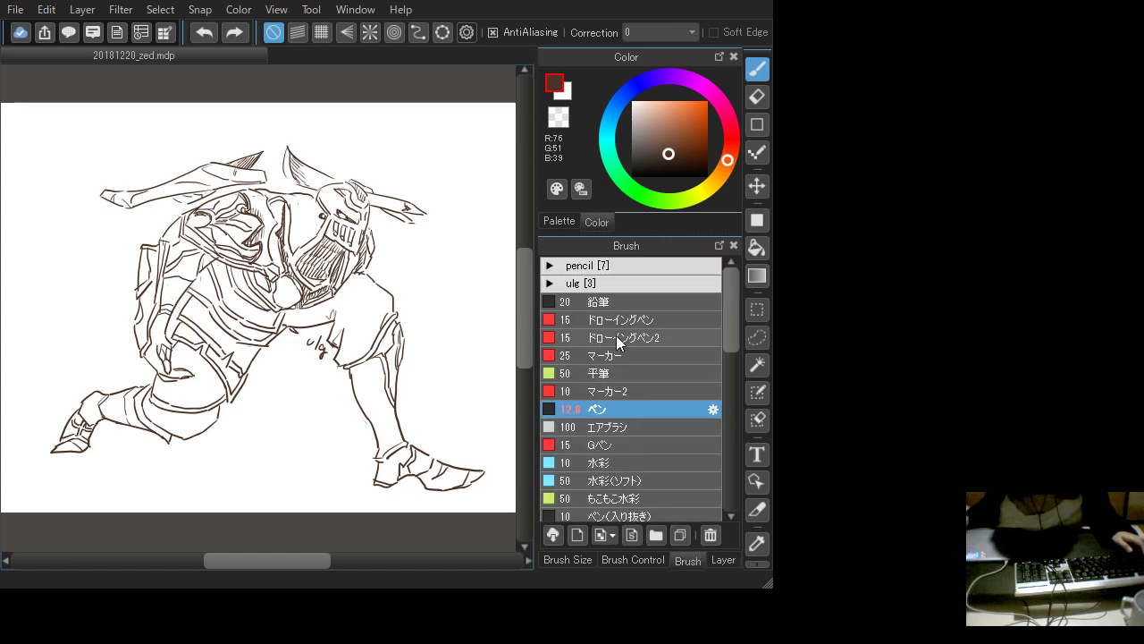
{"action": "left_click", "coordinate": [606, 462]}
{"action": "left_click", "coordinate": [633, 128]}
{"action": "mouse_move", "coordinate": [202, 268]}
{"action": "left_mouse_down"}
{"action": "mouse_move", "coordinate": [171, 261]}
{"action": "mouse_move", "coordinate": [191, 246]}
{"action": "left_mouse_up"}
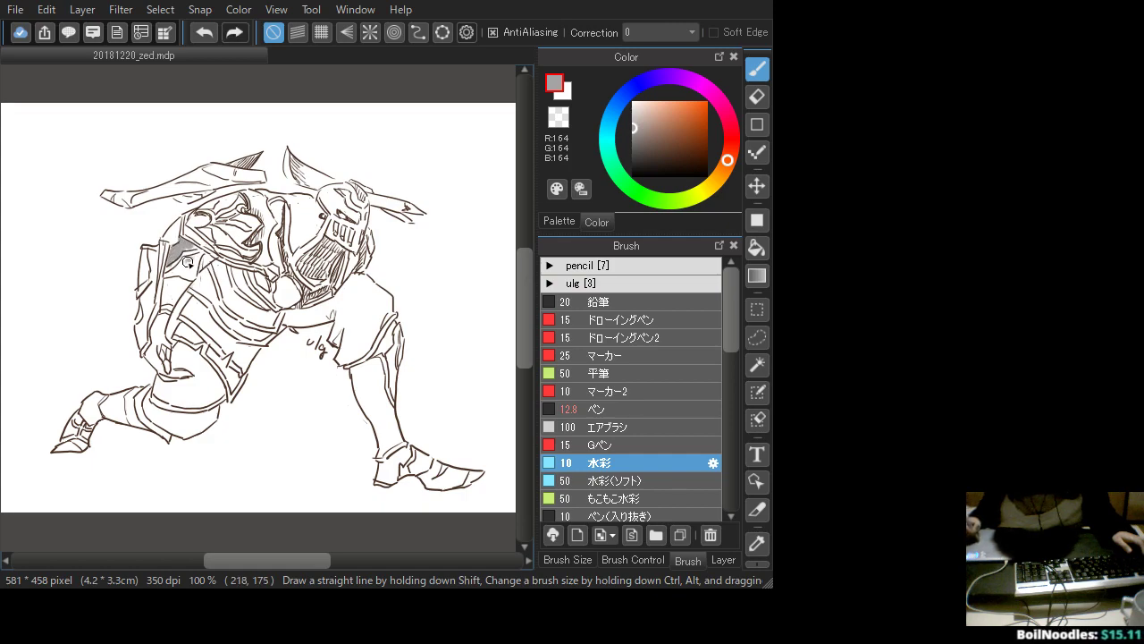
{"action": "left_click", "coordinate": [613, 117]}
{"action": "mouse_move", "coordinate": [637, 130]}
{"action": "left_mouse_down"}
{"action": "mouse_move", "coordinate": [648, 138]}
{"action": "mouse_move", "coordinate": [628, 121]}
{"action": "left_mouse_up"}
{"action": "mouse_move", "coordinate": [193, 257]}
{"action": "left_mouse_down"}
{"action": "mouse_move", "coordinate": [165, 237]}
{"action": "mouse_move", "coordinate": [196, 265]}
{"action": "mouse_move", "coordinate": [165, 303]}
{"action": "left_mouse_up"}
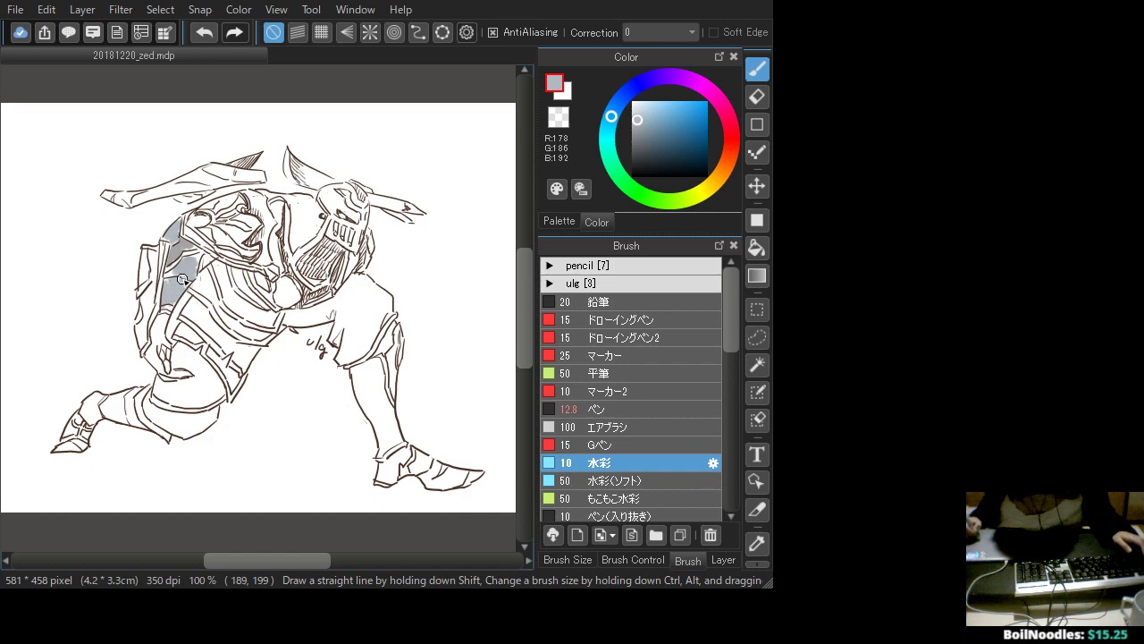
{"action": "key", "text": "ctrl+z"}
{"action": "key", "text": "ctrl+z"}
{"action": "key", "text": "ctrl+z"}
{"action": "key", "text": "ctrl+z"}
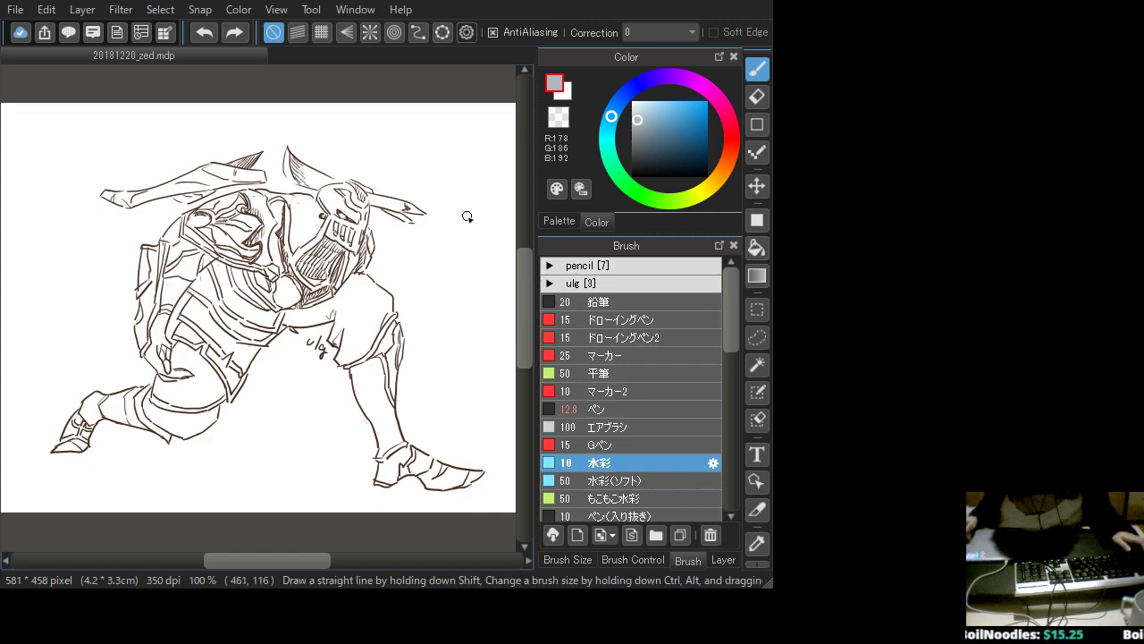
Set the colour to light pink (R255, G165, B173) and paint the collar, the eye and the hatched neck area
{"action": "left_click", "coordinate": [729, 132]}
{"action": "left_click_drag", "start_coordinate": [654, 107], "coordinate": [659, 102]}
{"action": "mouse_move", "coordinate": [305, 204]}
{"action": "left_mouse_down"}
{"action": "mouse_move", "coordinate": [287, 201]}
{"action": "mouse_move", "coordinate": [309, 229]}
{"action": "mouse_move", "coordinate": [304, 243]}
{"action": "mouse_move", "coordinate": [329, 227]}
{"action": "left_mouse_up"}
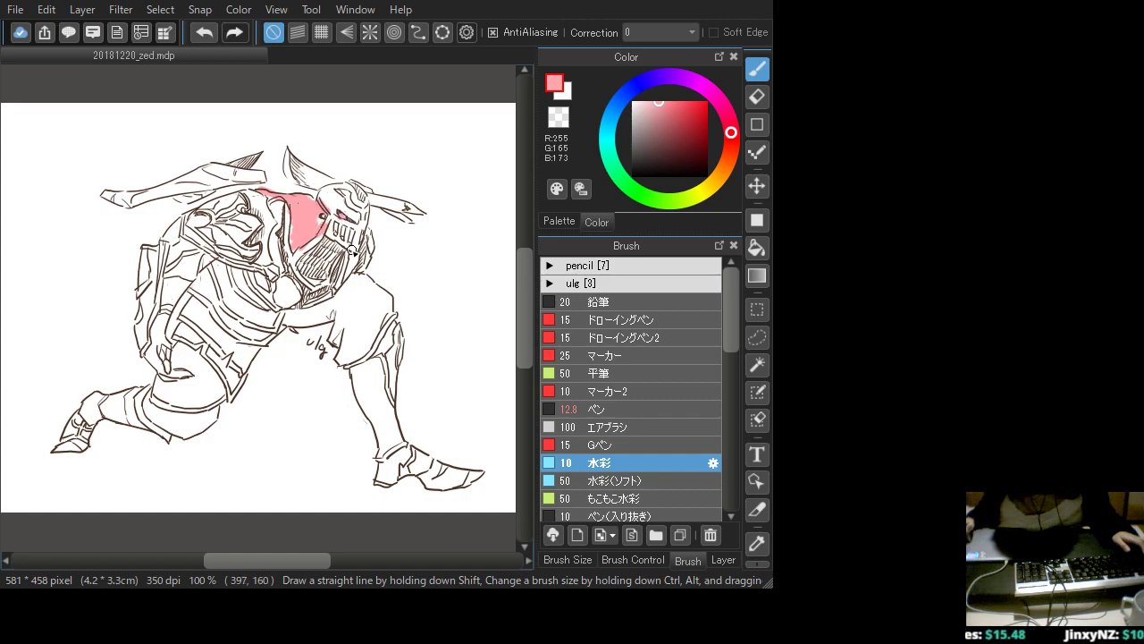
{"action": "mouse_move", "coordinate": [296, 258]}
{"action": "left_mouse_down"}
{"action": "mouse_move", "coordinate": [290, 221]}
{"action": "mouse_move", "coordinate": [292, 259]}
{"action": "mouse_move", "coordinate": [314, 288]}
{"action": "mouse_move", "coordinate": [325, 252]}
{"action": "mouse_move", "coordinate": [307, 260]}
{"action": "mouse_move", "coordinate": [308, 281]}
{"action": "mouse_move", "coordinate": [322, 278]}
{"action": "mouse_move", "coordinate": [341, 253]}
{"action": "mouse_move", "coordinate": [301, 257]}
{"action": "left_mouse_up"}
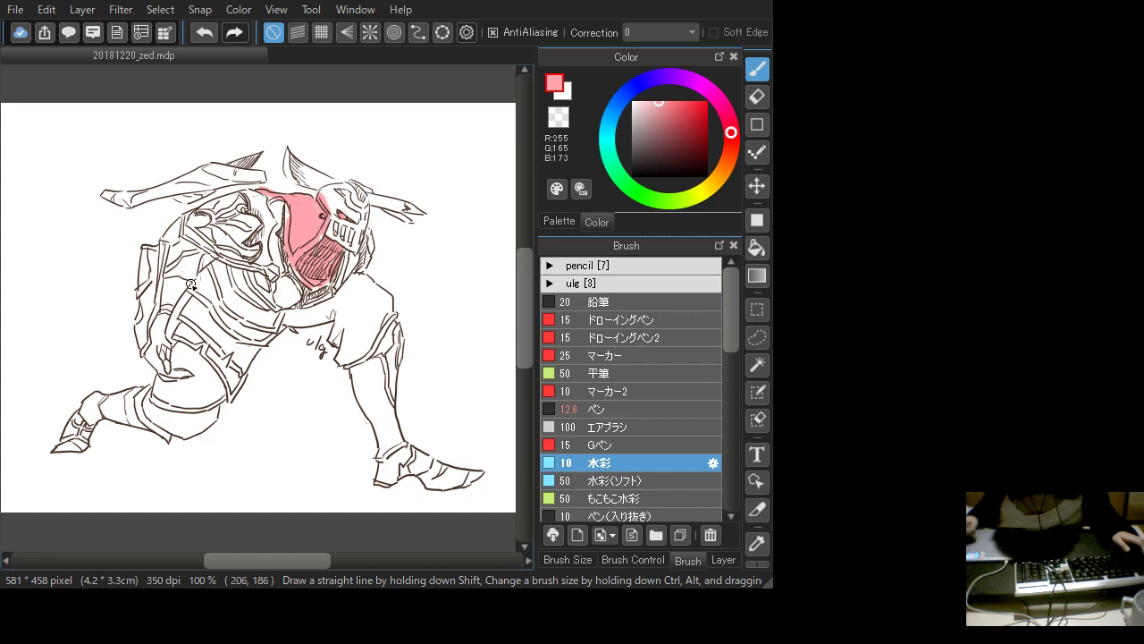
Paint the chest plate edging, abdomen bands, waist and rear thigh pink, and save the picture as 20181220_zed.png
{"action": "mouse_move", "coordinate": [188, 231]}
{"action": "left_mouse_down"}
{"action": "mouse_move", "coordinate": [212, 250]}
{"action": "mouse_move", "coordinate": [186, 234]}
{"action": "mouse_move", "coordinate": [242, 259]}
{"action": "mouse_move", "coordinate": [193, 285]}
{"action": "mouse_move", "coordinate": [208, 284]}
{"action": "mouse_move", "coordinate": [259, 337]}
{"action": "left_mouse_up"}
{"action": "mouse_move", "coordinate": [219, 273]}
{"action": "left_mouse_down"}
{"action": "mouse_move", "coordinate": [252, 321]}
{"action": "mouse_move", "coordinate": [268, 318]}
{"action": "left_mouse_up"}
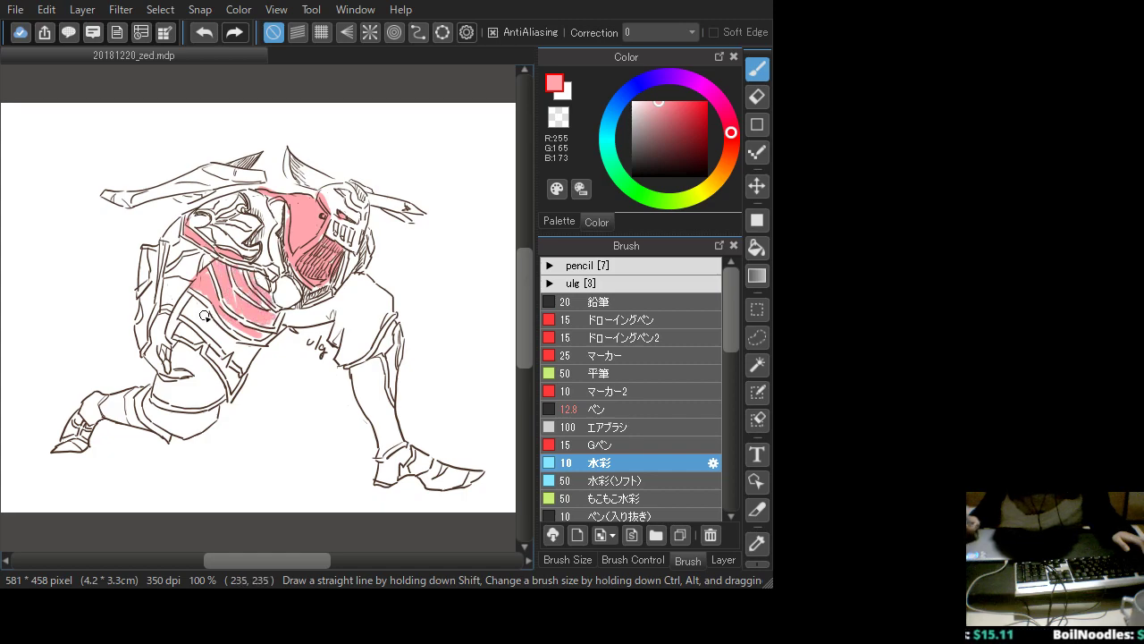
{"action": "left_click_drag", "start_coordinate": [191, 303], "coordinate": [248, 366]}
{"action": "mouse_move", "coordinate": [179, 331]}
{"action": "left_mouse_down"}
{"action": "mouse_move", "coordinate": [233, 375]}
{"action": "mouse_move", "coordinate": [156, 382]}
{"action": "mouse_move", "coordinate": [190, 402]}
{"action": "left_mouse_up"}
{"action": "mouse_move", "coordinate": [180, 346]}
{"action": "left_mouse_down"}
{"action": "mouse_move", "coordinate": [213, 398]}
{"action": "mouse_move", "coordinate": [227, 393]}
{"action": "left_mouse_up"}
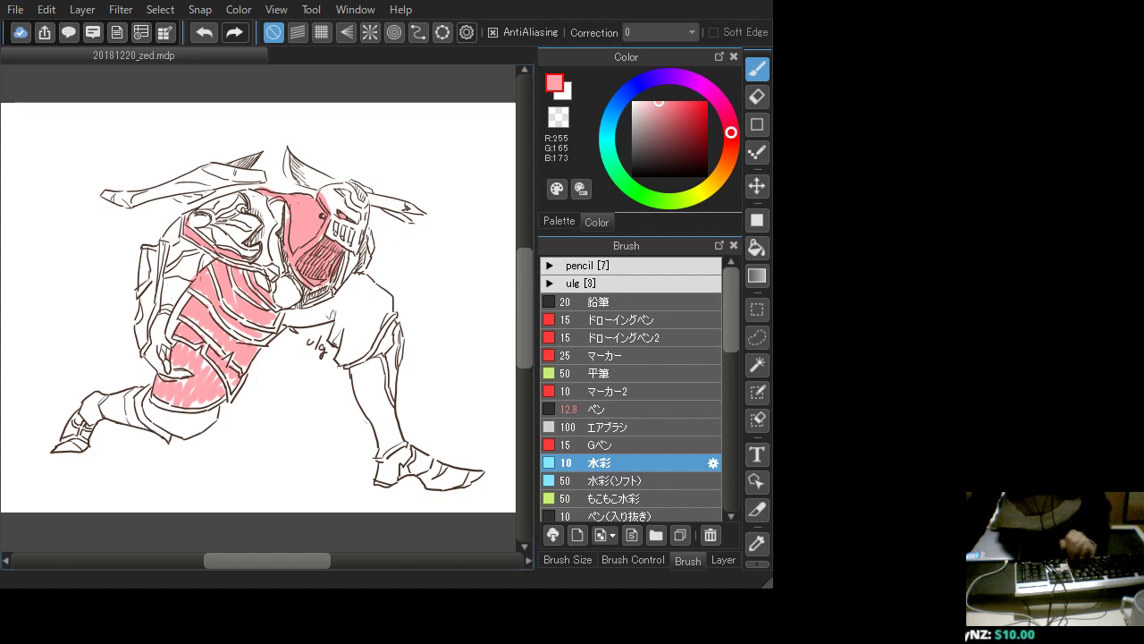
{"action": "key", "text": "Return"}
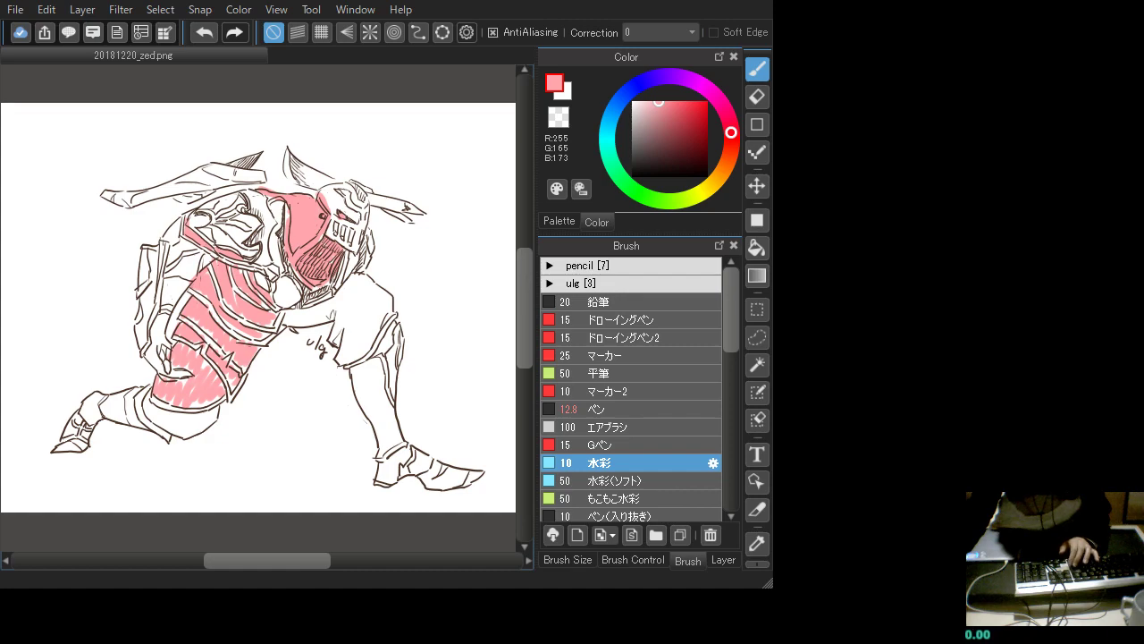